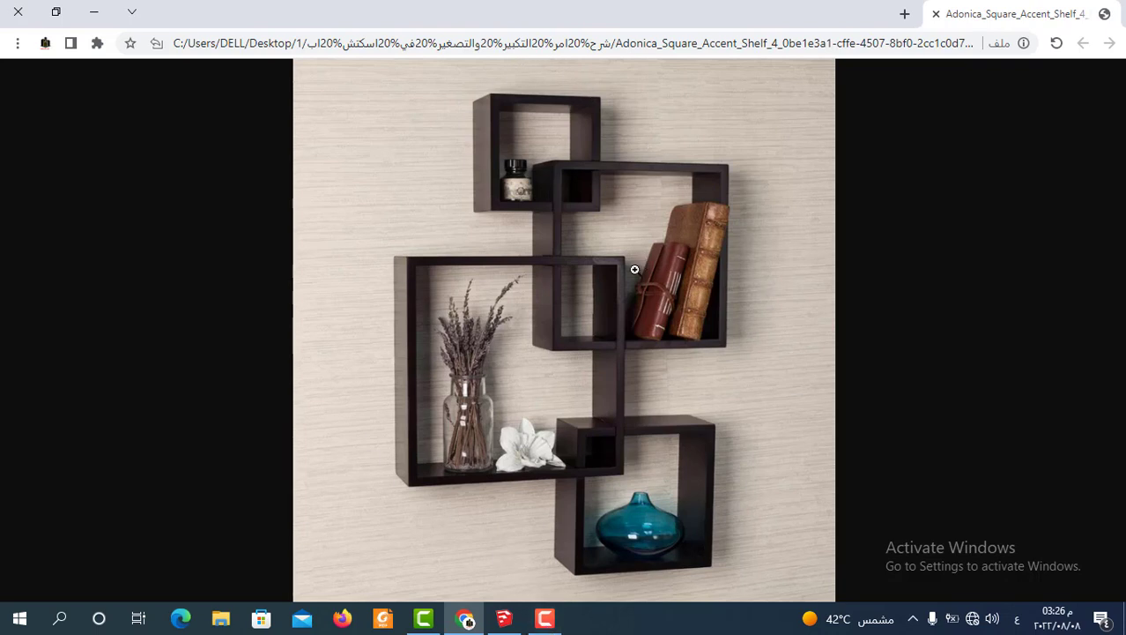
Leave the Chrome reference photo and bring up the SketchUp model with its wood-textured wall.
{"action": "left_click", "coordinate": [505, 617]}
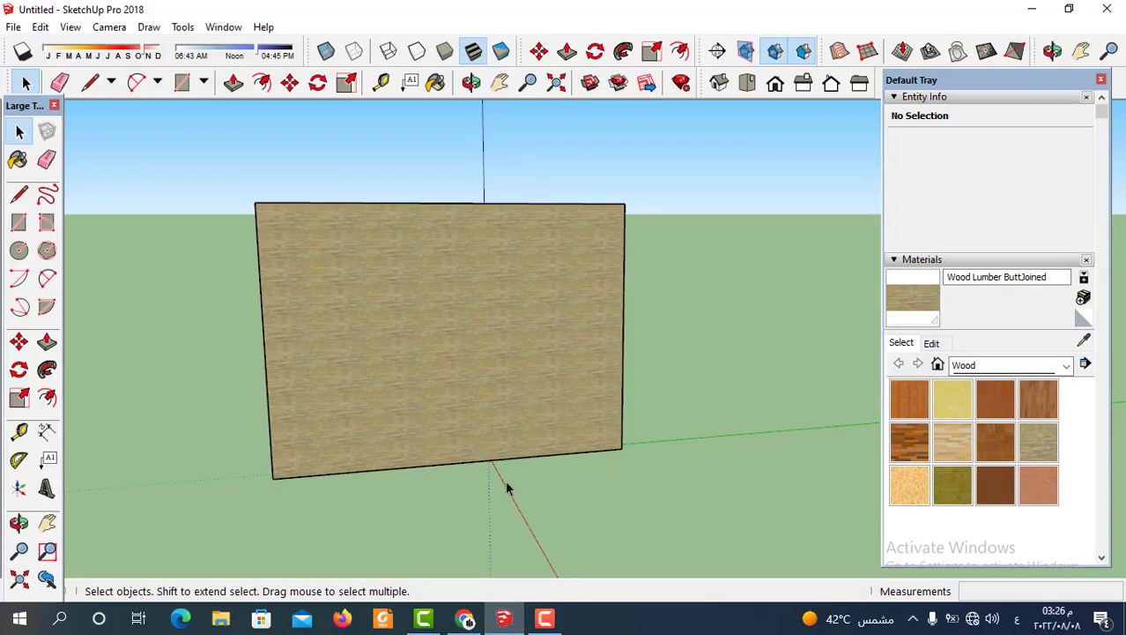
Draw a 1.44 m × 1.44 m square on the upper middle of the wood wall.
{"action": "mouse_move", "coordinate": [467, 450]}
{"action": "middle_mouse_down"}
{"action": "mouse_move", "coordinate": [452, 433]}
{"action": "mouse_move", "coordinate": [419, 449]}
{"action": "mouse_move", "coordinate": [492, 454]}
{"action": "middle_mouse_up"}
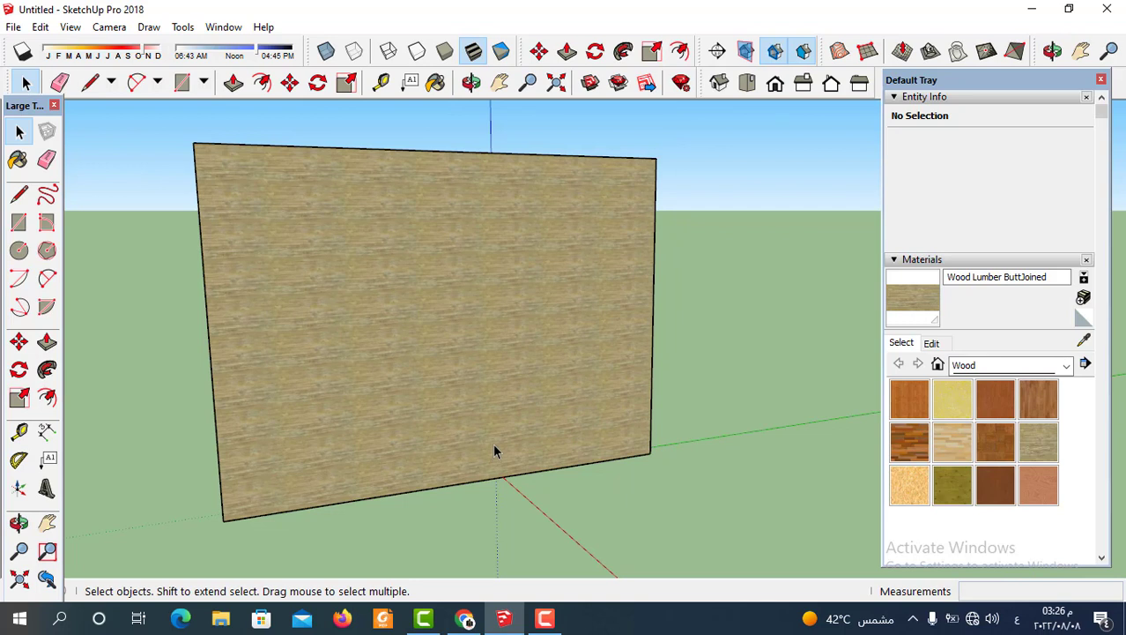
{"action": "left_click", "coordinate": [182, 82]}
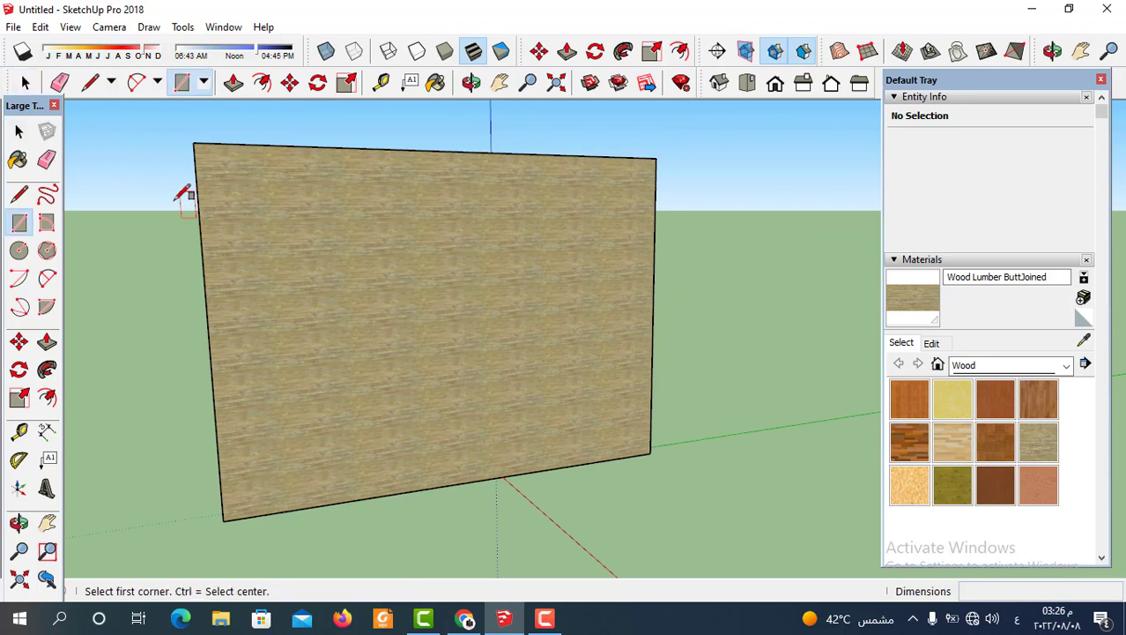
{"action": "left_click", "coordinate": [25, 82]}
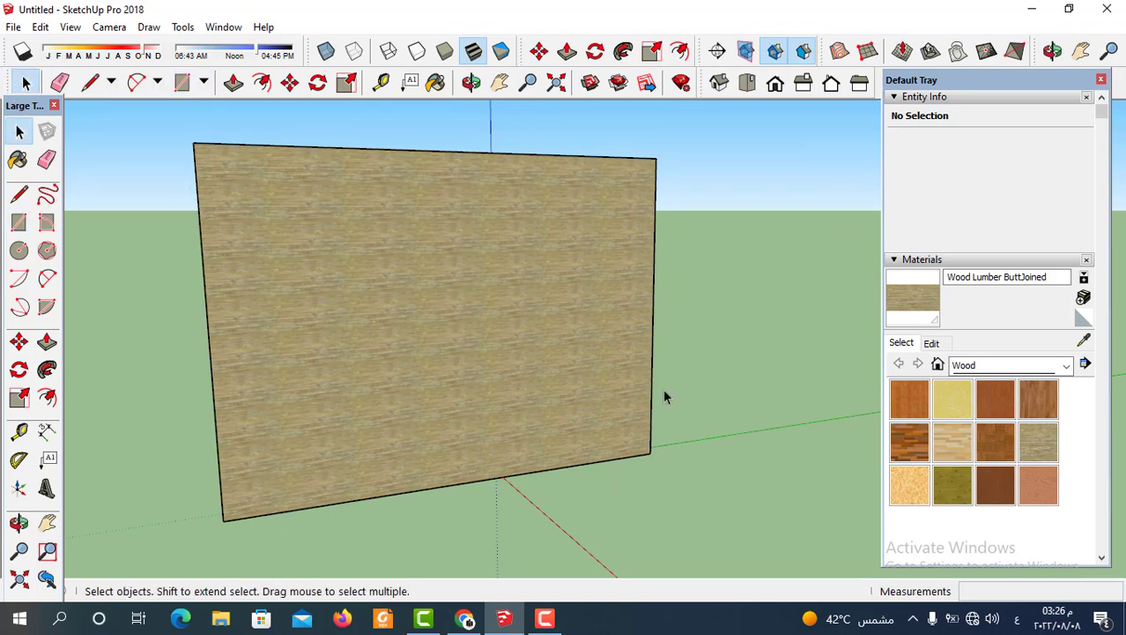
{"action": "left_click", "coordinate": [183, 84]}
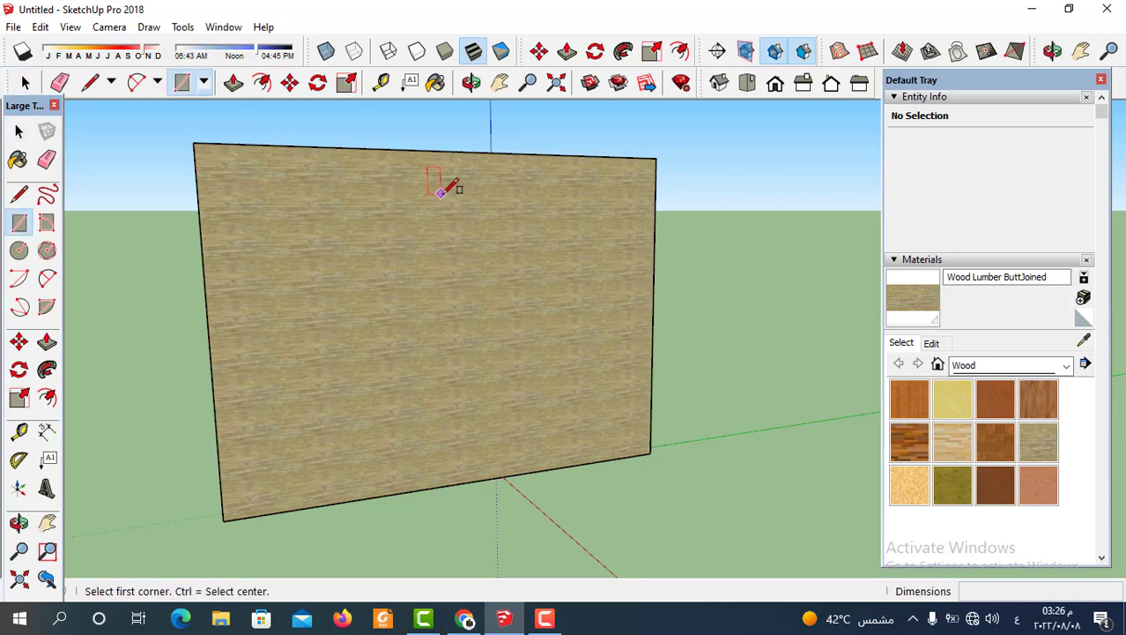
{"action": "left_click", "coordinate": [442, 193]}
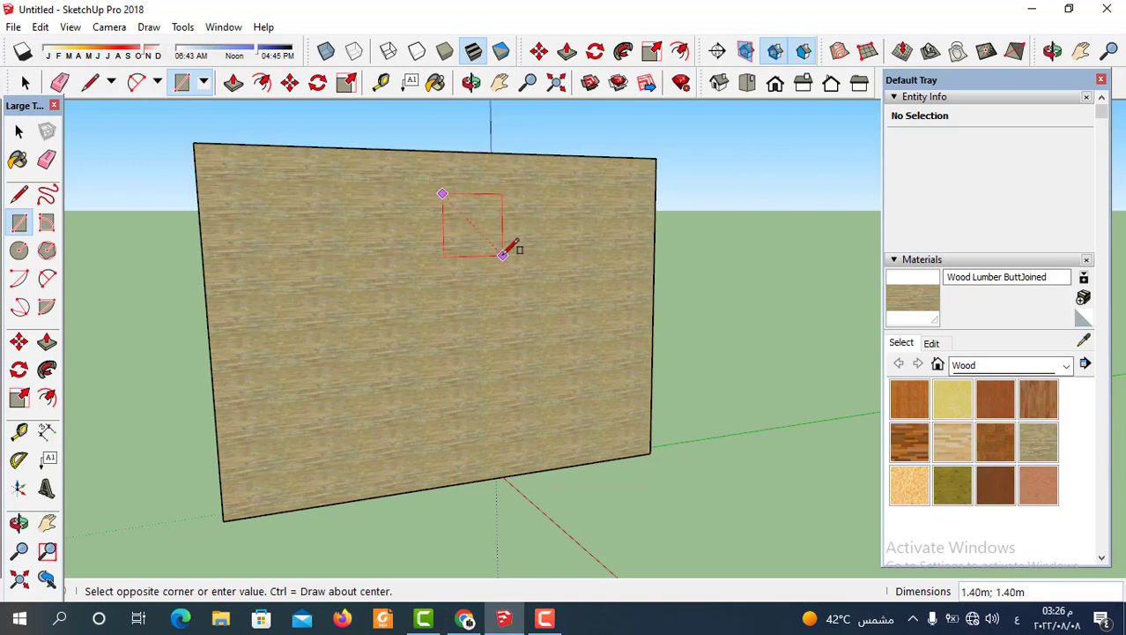
{"action": "left_click", "coordinate": [503, 257]}
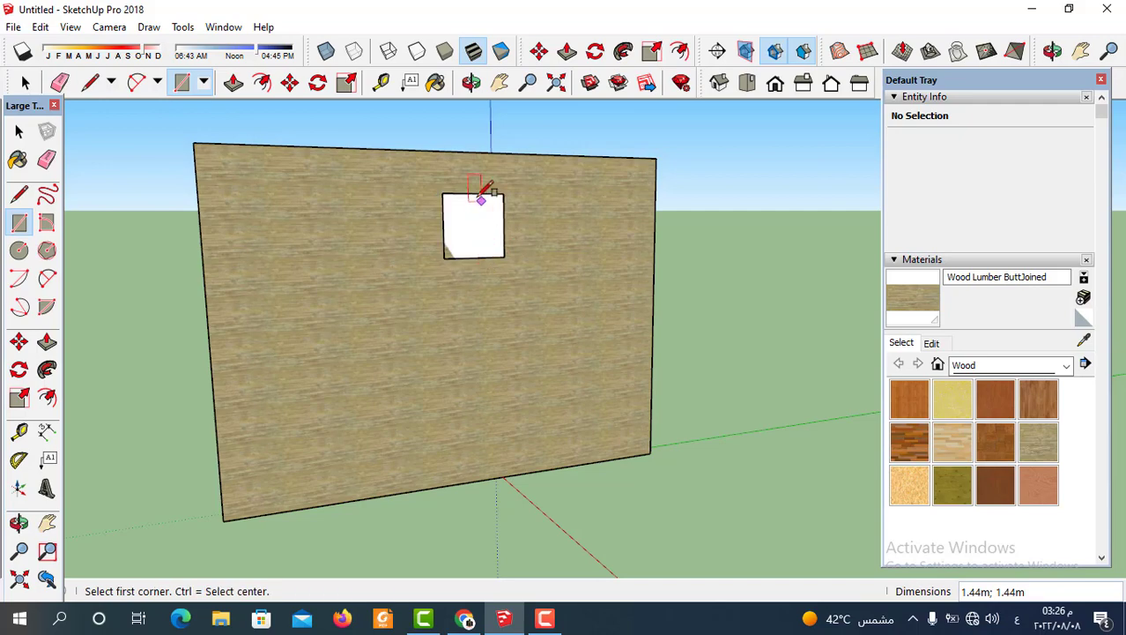
{"action": "scroll", "coordinate": [481, 194], "scroll_direction": "up", "scroll_amount": 3}
{"action": "scroll", "coordinate": [503, 222], "scroll_direction": "up", "scroll_amount": 2}
{"action": "scroll", "coordinate": [365, 359], "scroll_direction": "up", "scroll_amount": 2}
{"action": "scroll", "coordinate": [498, 229], "scroll_direction": "down", "scroll_amount": 1}
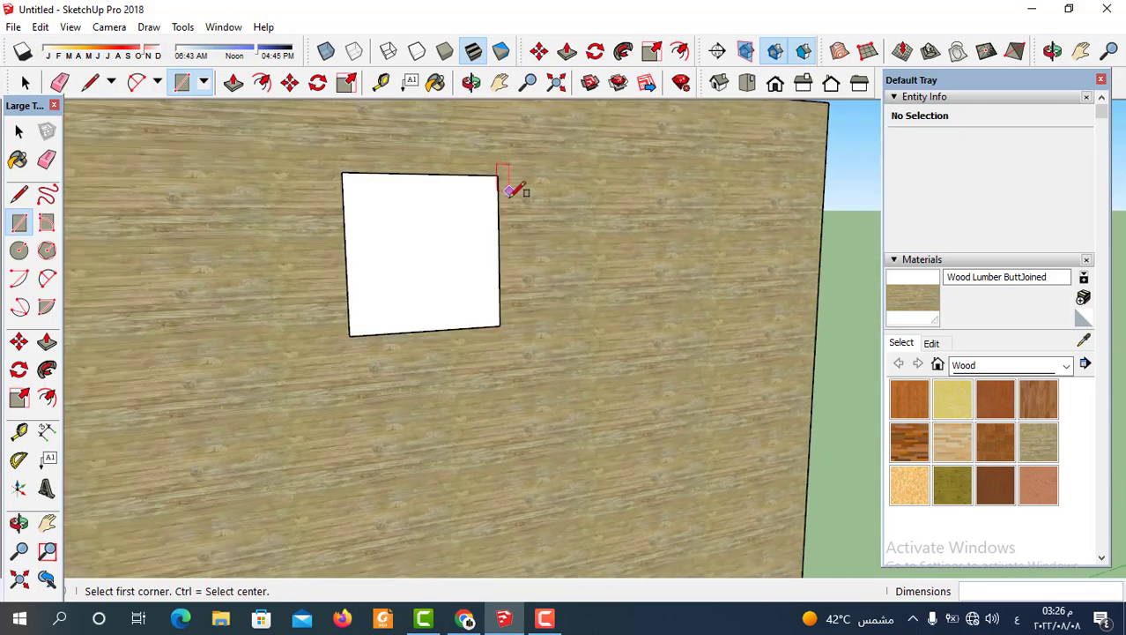
{"action": "scroll", "coordinate": [467, 185], "scroll_direction": "down", "scroll_amount": 1}
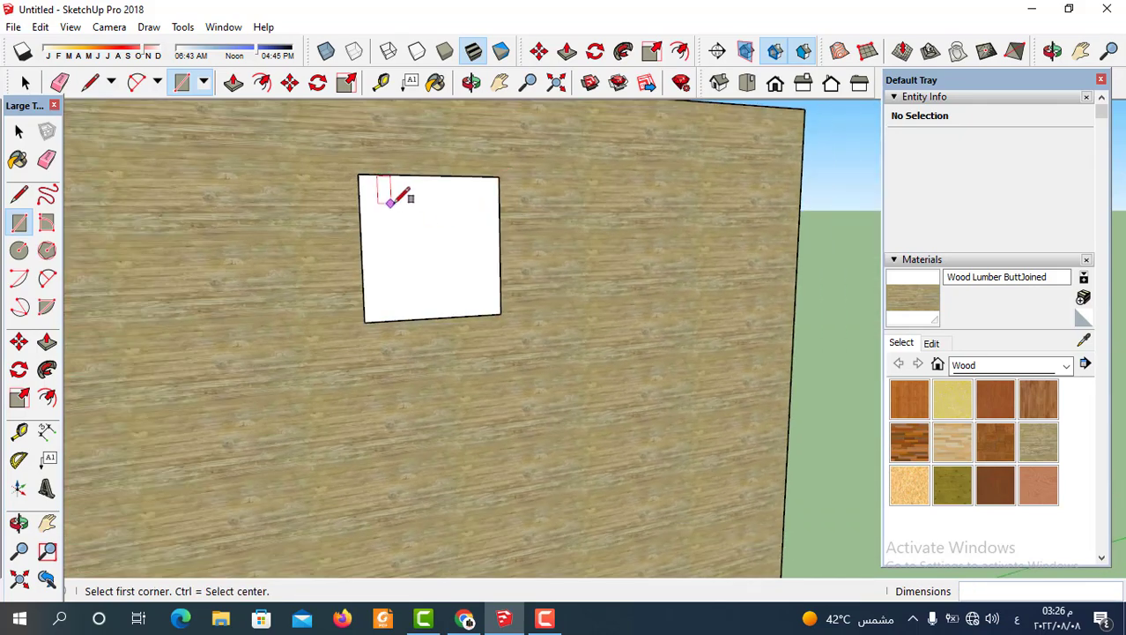
Offset the square's outline inward, delete the inner face, and select the remaining frame.
{"action": "left_click", "coordinate": [262, 82]}
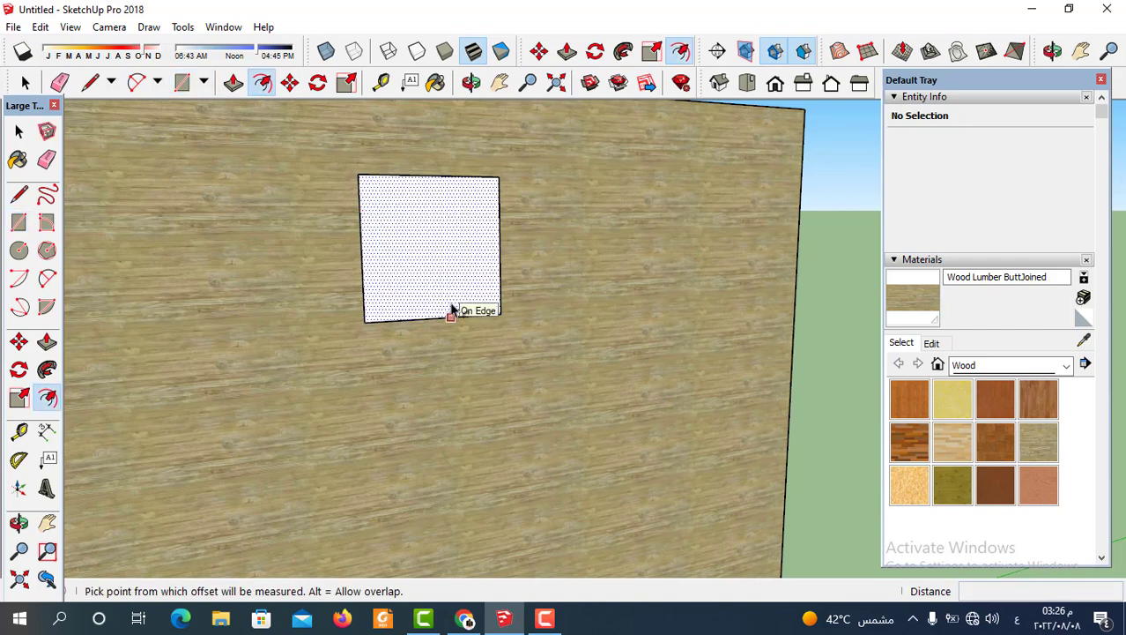
{"action": "left_click", "coordinate": [451, 310]}
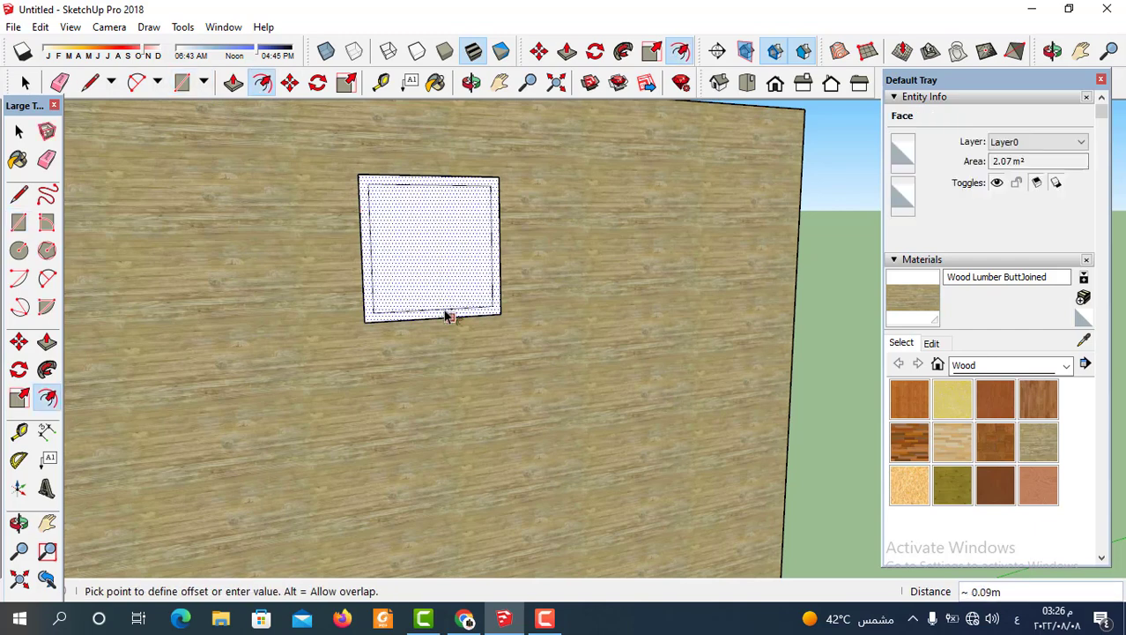
{"action": "left_click", "coordinate": [445, 316]}
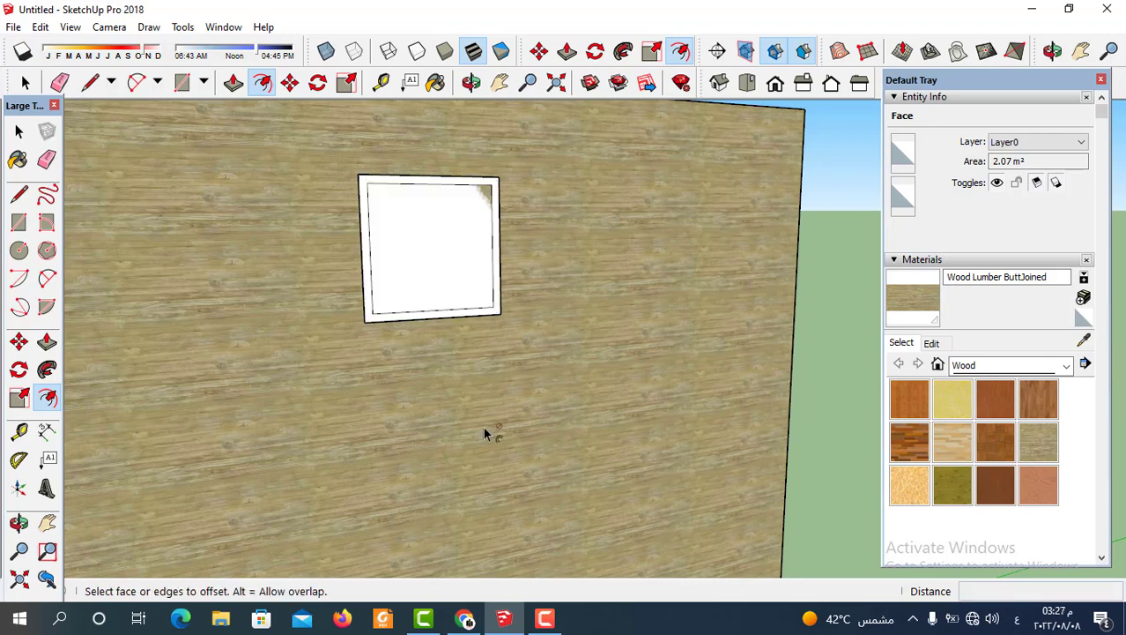
{"action": "key", "text": "b"}
{"action": "key", "text": "space"}
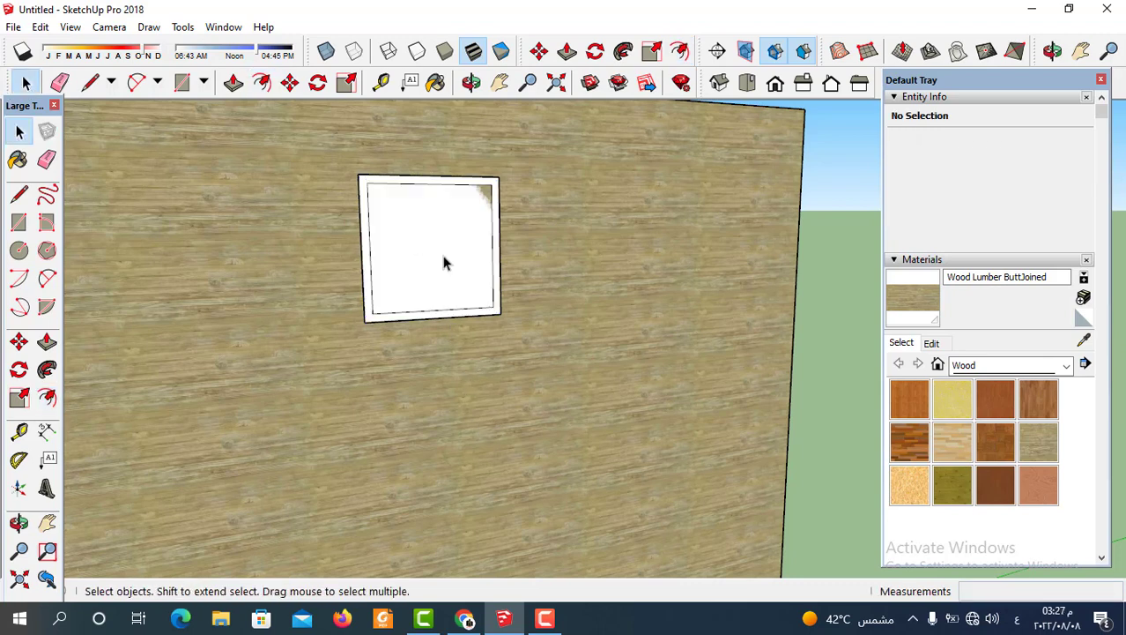
{"action": "left_click", "coordinate": [443, 262]}
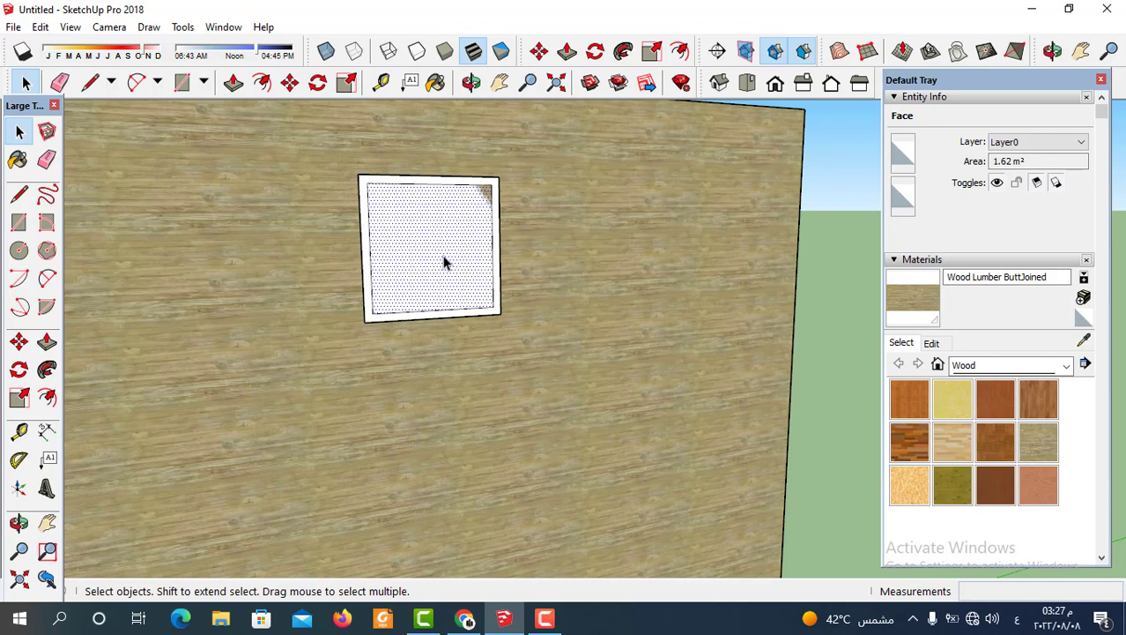
{"action": "key", "text": "Delete"}
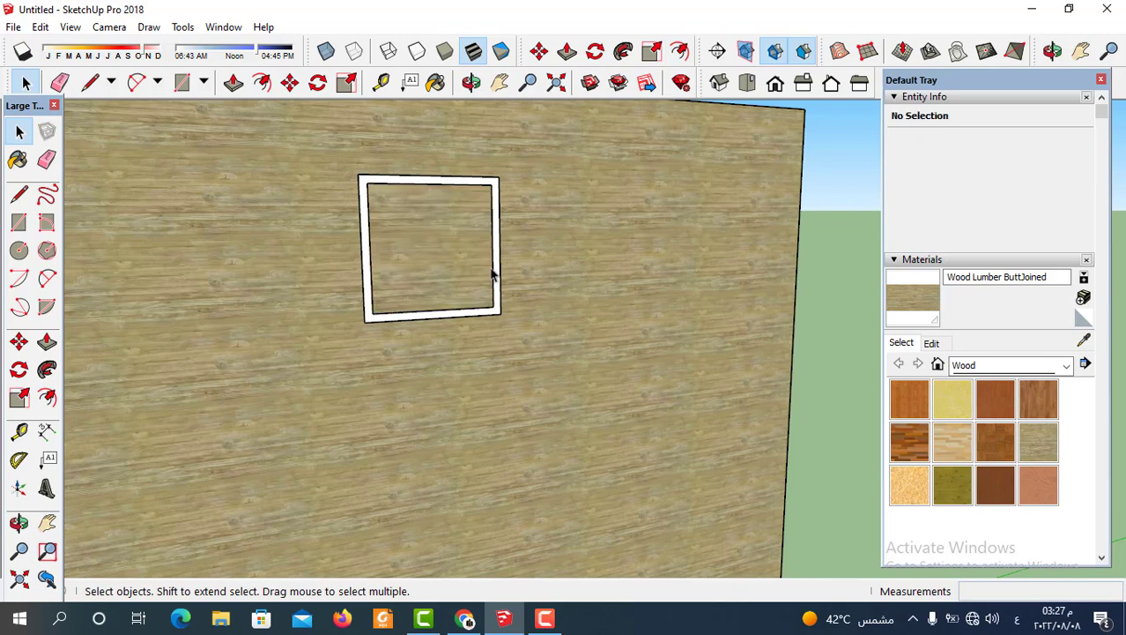
{"action": "double_click", "coordinate": [497, 279]}
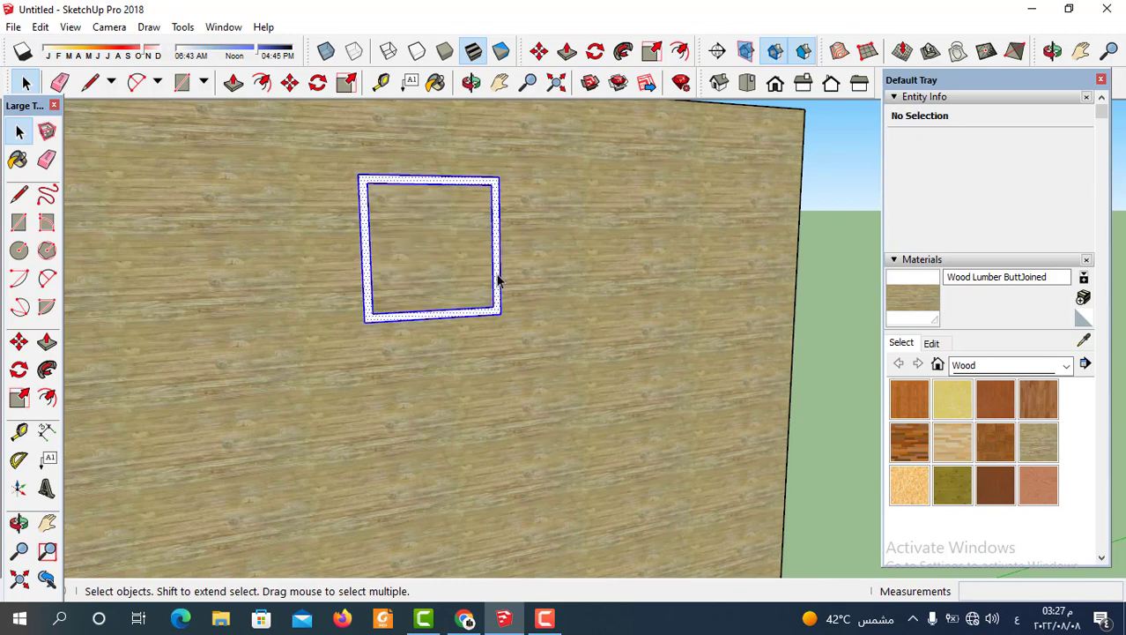
Make the selected square frame into a group.
{"action": "right_click", "coordinate": [497, 278]}
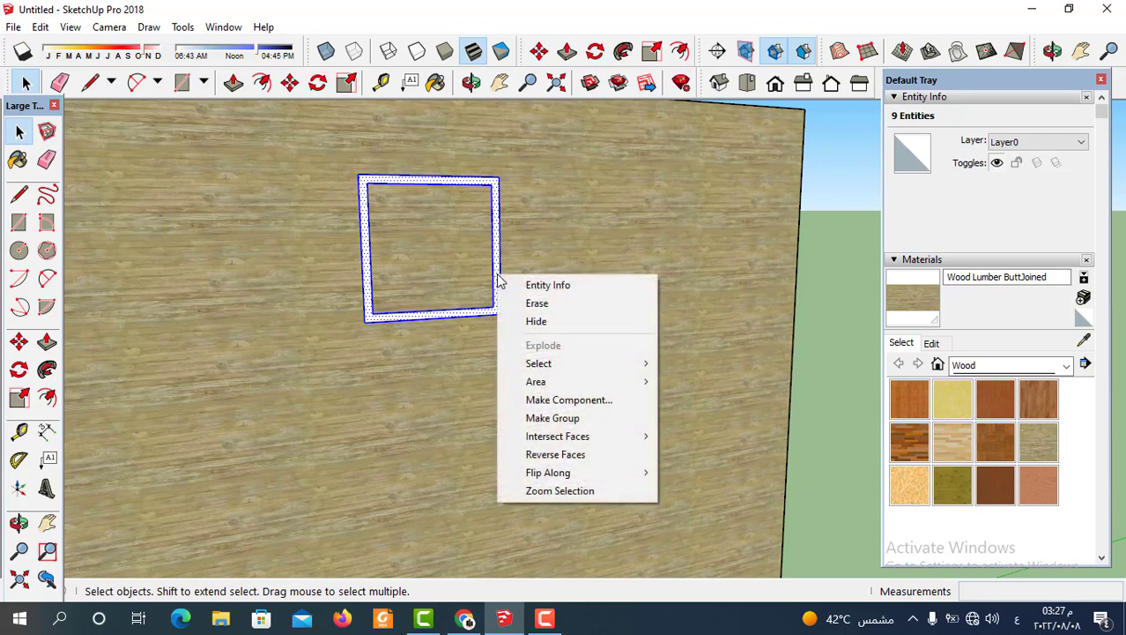
{"action": "left_click", "coordinate": [568, 419]}
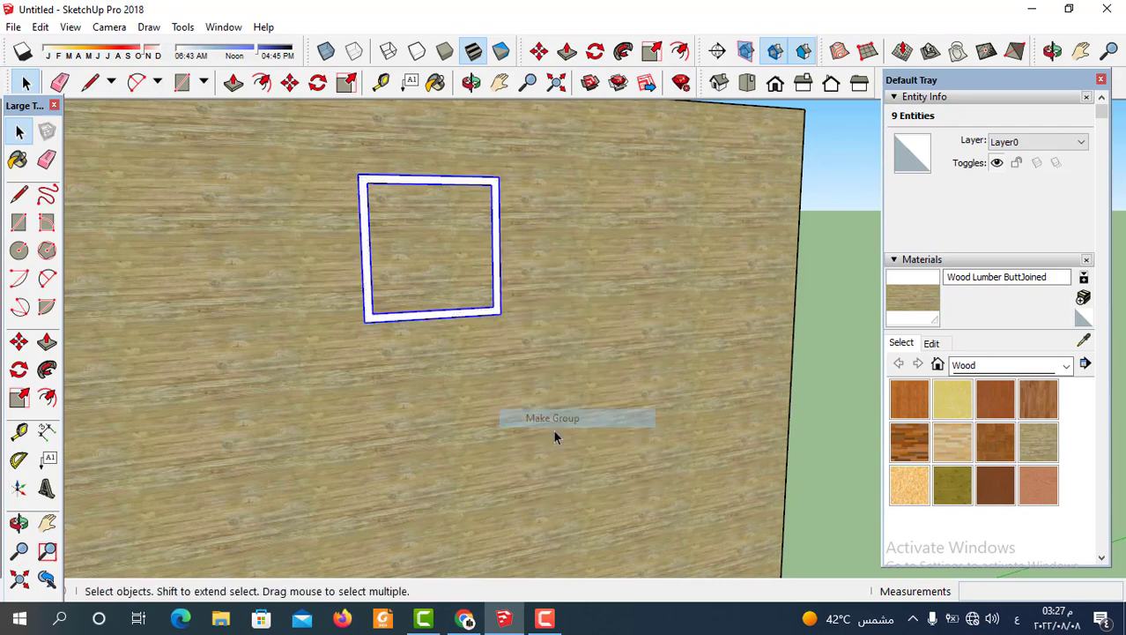
{"action": "scroll", "coordinate": [497, 287], "scroll_direction": "up", "scroll_amount": 1}
Inside the group, push/pull the frame face out 0.70 m into a deep box shelf.
{"action": "double_click", "coordinate": [503, 291]}
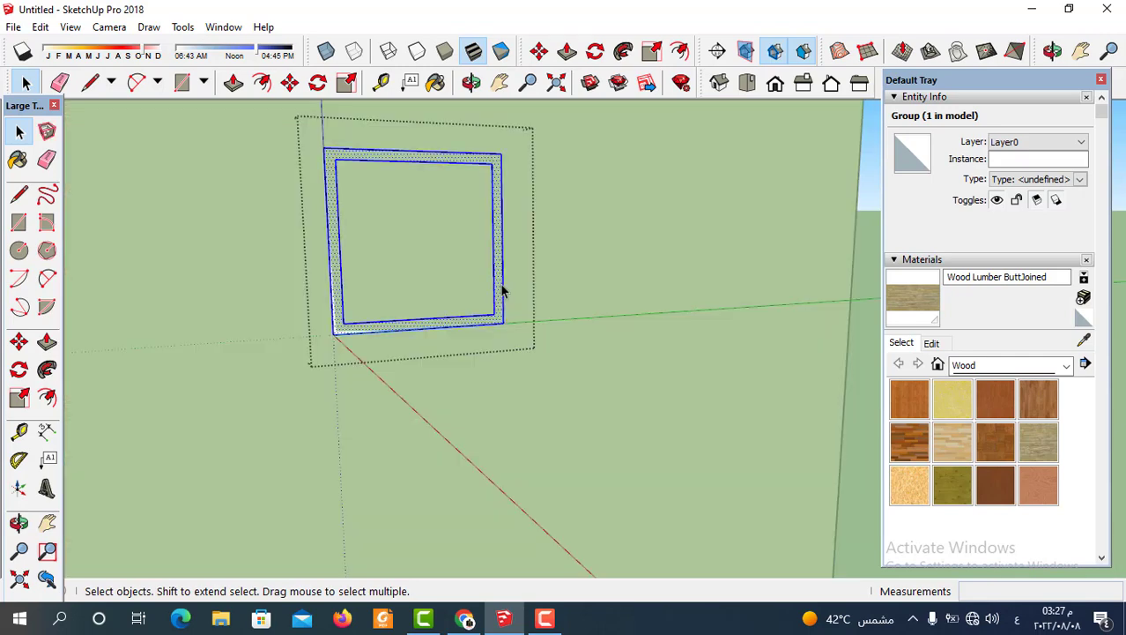
{"action": "double_click", "coordinate": [502, 290]}
{"action": "left_click", "coordinate": [234, 82]}
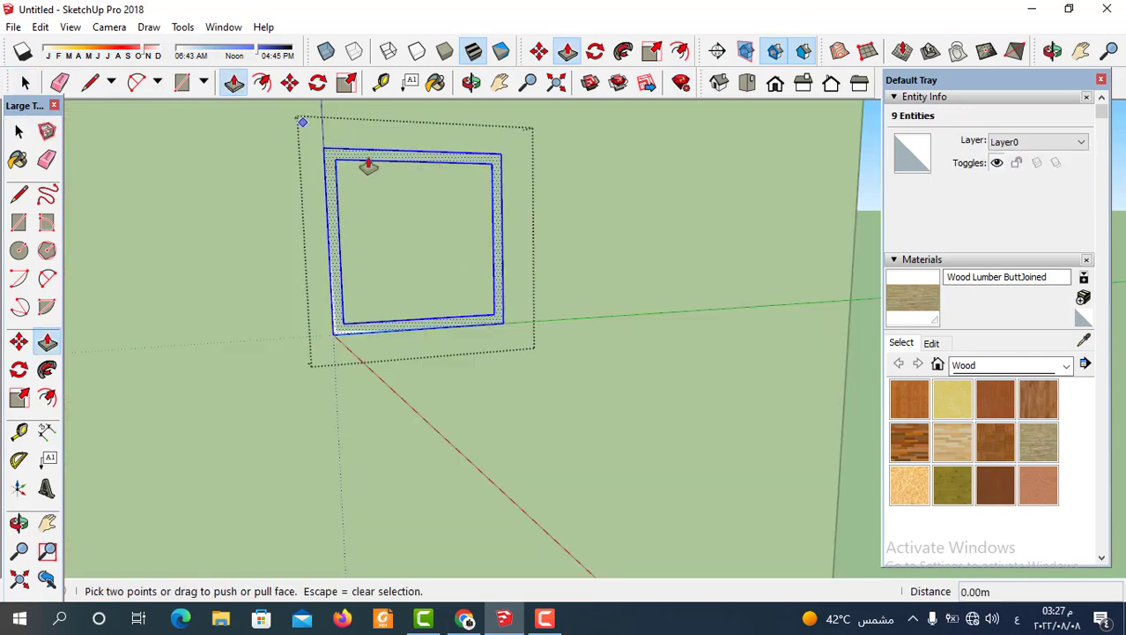
{"action": "left_click", "coordinate": [500, 261]}
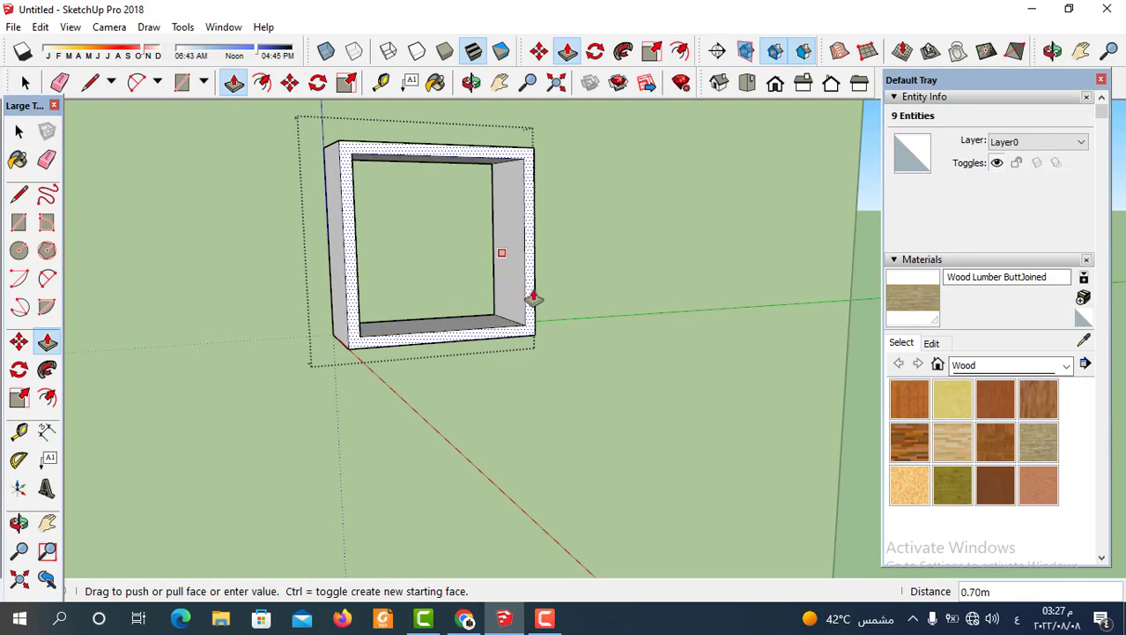
{"action": "left_click", "coordinate": [521, 295]}
{"action": "mouse_move", "coordinate": [455, 189]}
{"action": "middle_mouse_down"}
{"action": "mouse_move", "coordinate": [470, 297]}
{"action": "mouse_move", "coordinate": [460, 339]}
{"action": "mouse_move", "coordinate": [461, 247]}
{"action": "middle_mouse_up"}
{"action": "key", "text": "space"}
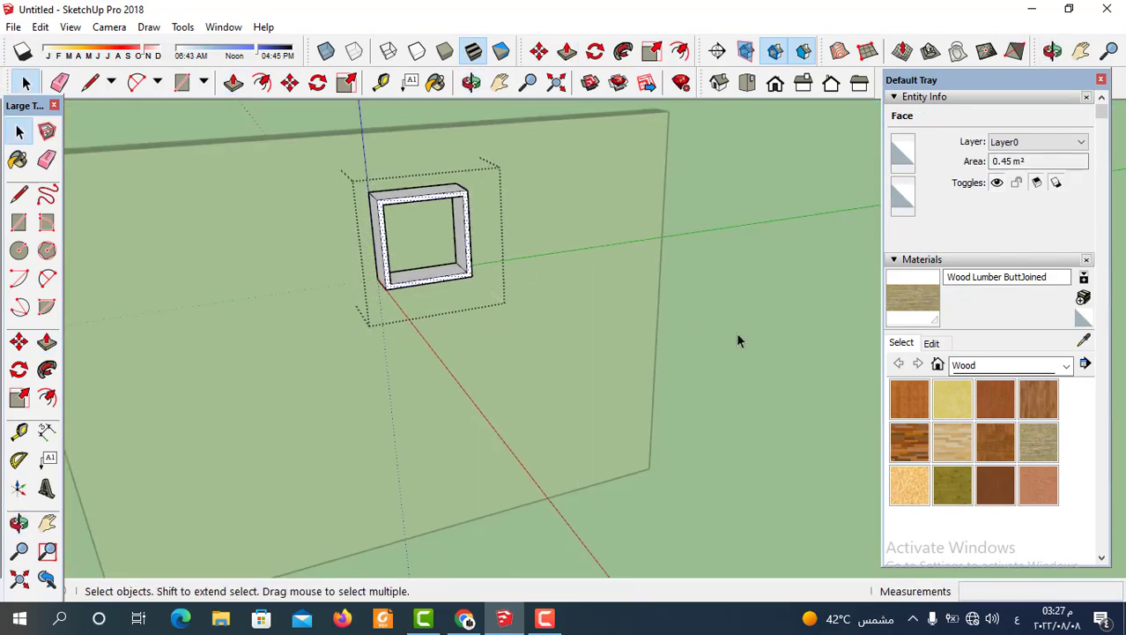
{"action": "left_click", "coordinate": [758, 349]}
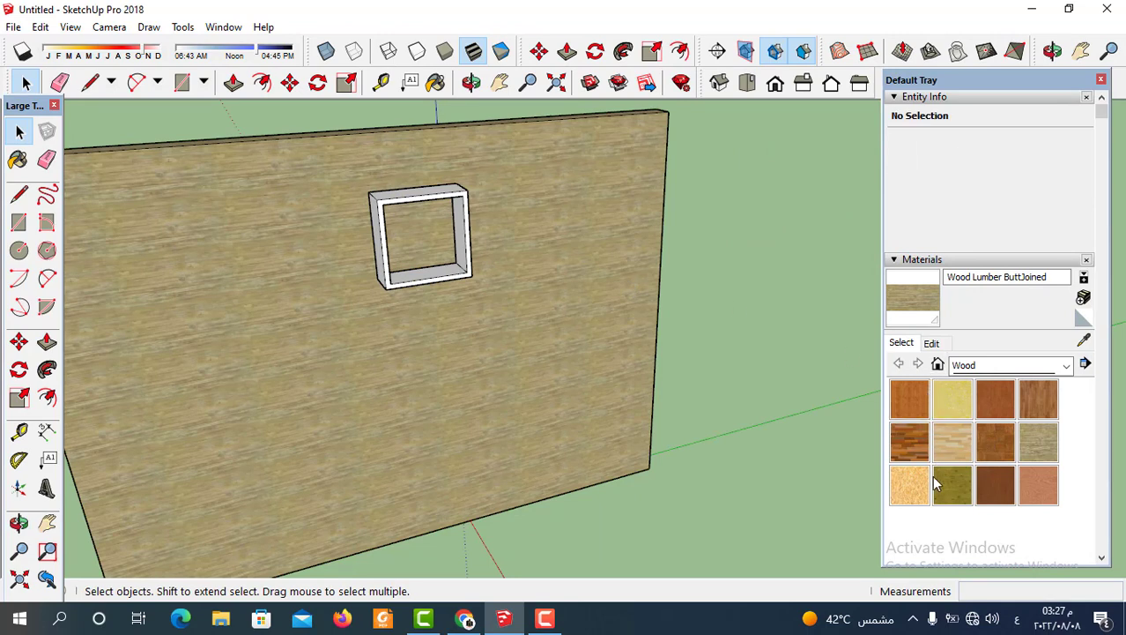
Switch the Materials browser to the Colors collection and glance at the reference photo.
{"action": "left_click", "coordinate": [1066, 365]}
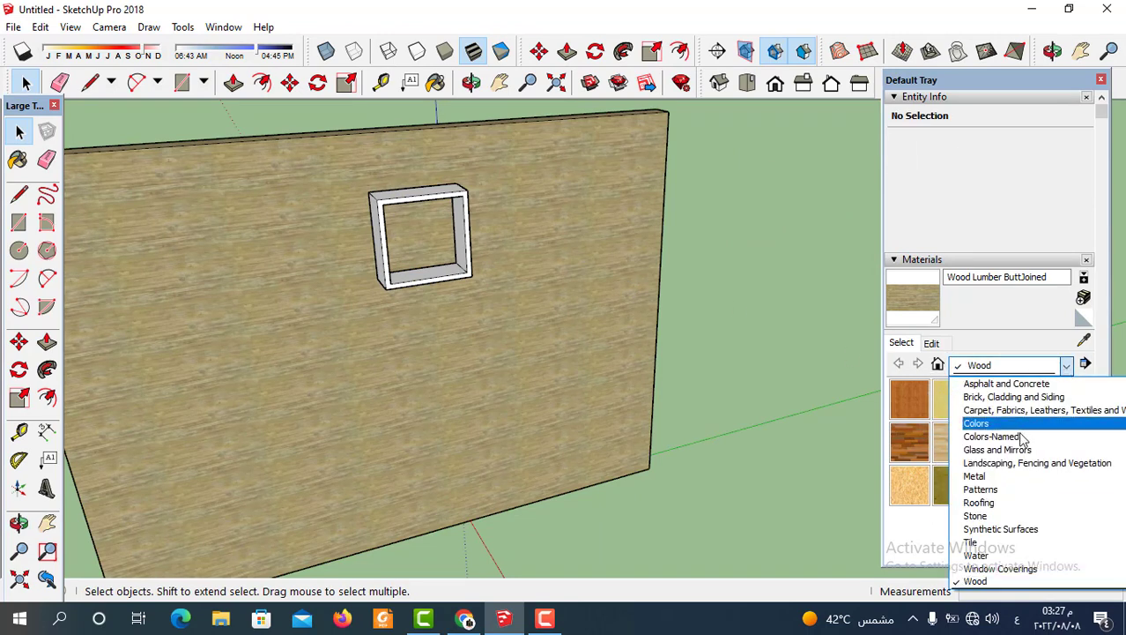
{"action": "left_click", "coordinate": [987, 423]}
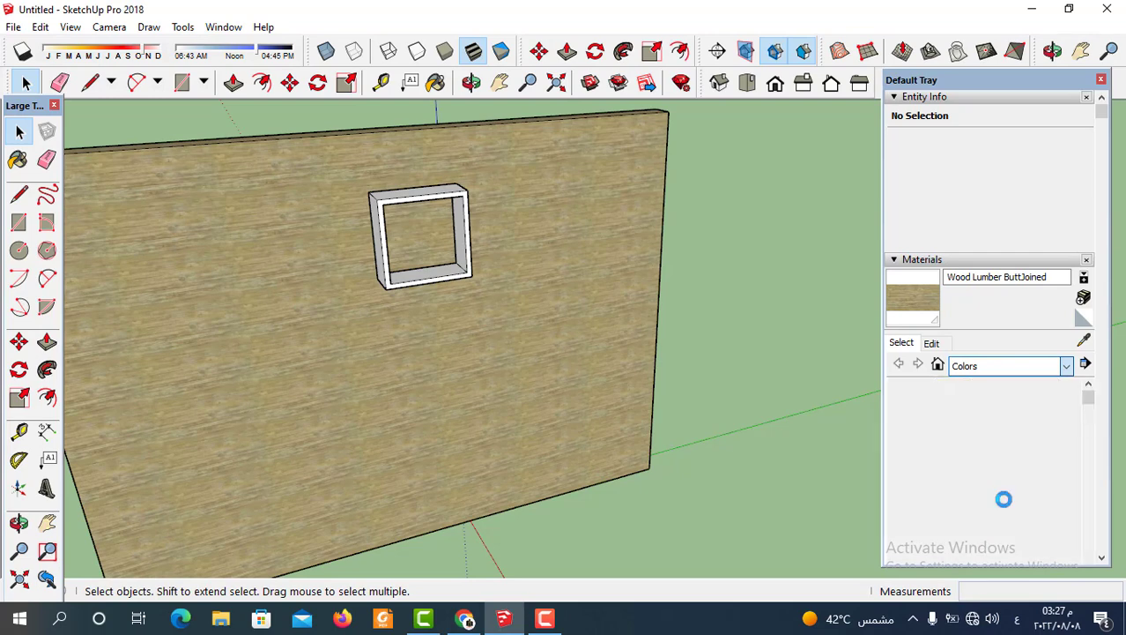
{"action": "left_click", "coordinate": [465, 620]}
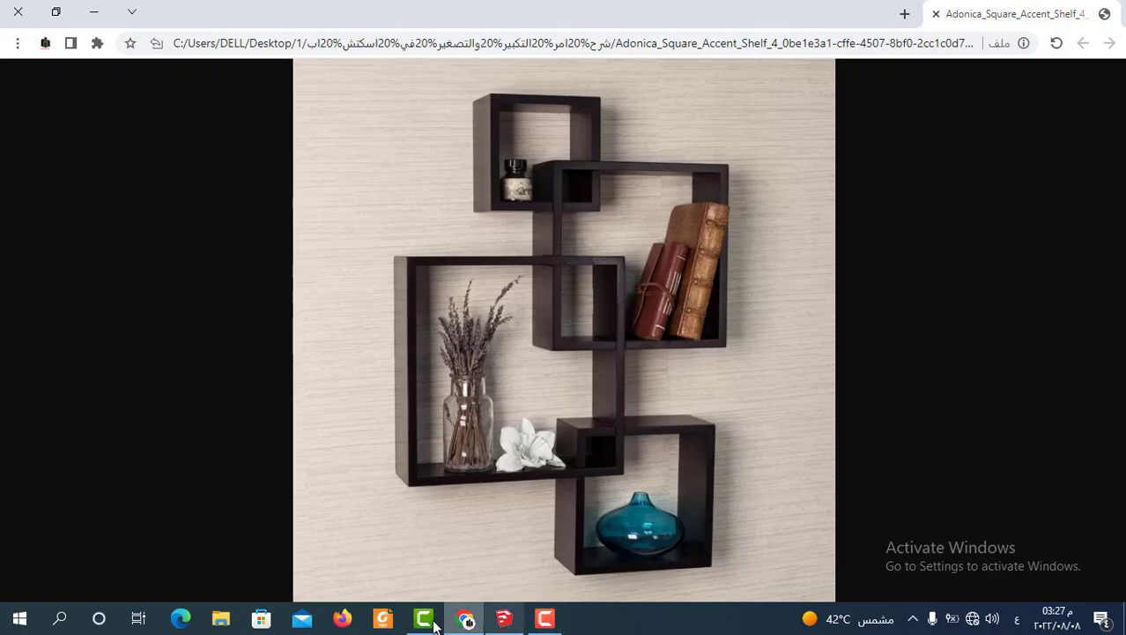
{"action": "left_click", "coordinate": [504, 621]}
{"action": "scroll", "coordinate": [991, 425], "scroll_direction": "down", "scroll_amount": 3}
{"action": "scroll", "coordinate": [989, 426], "scroll_direction": "down", "scroll_amount": 3}
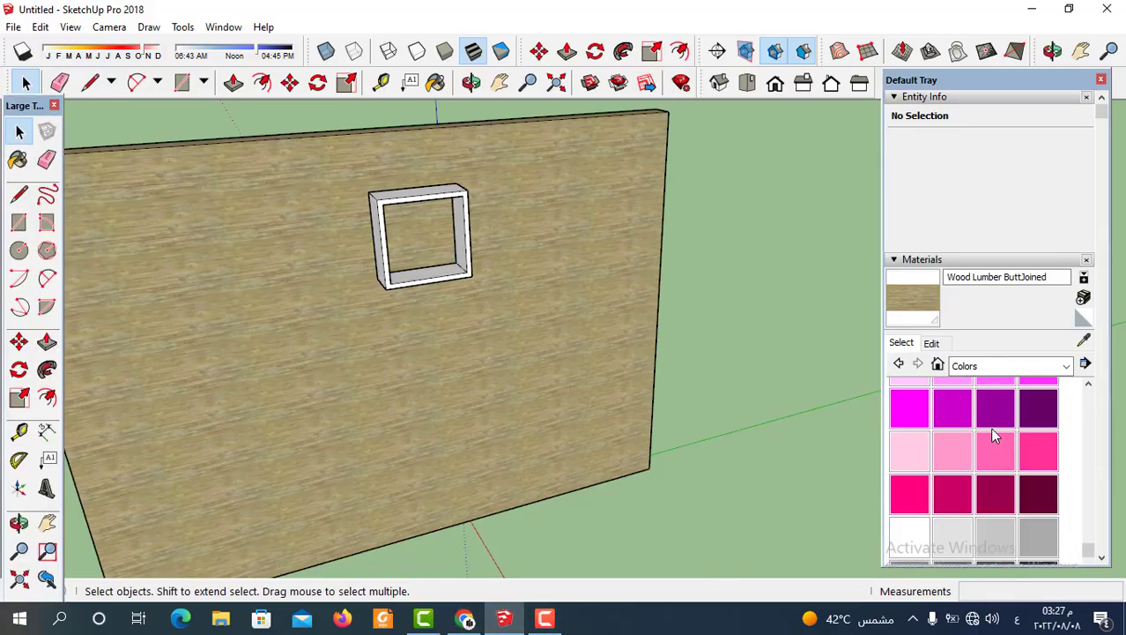
{"action": "scroll", "coordinate": [990, 428], "scroll_direction": "down", "scroll_amount": 3}
{"action": "scroll", "coordinate": [991, 431], "scroll_direction": "down", "scroll_amount": 3}
{"action": "scroll", "coordinate": [994, 437], "scroll_direction": "down", "scroll_amount": 3}
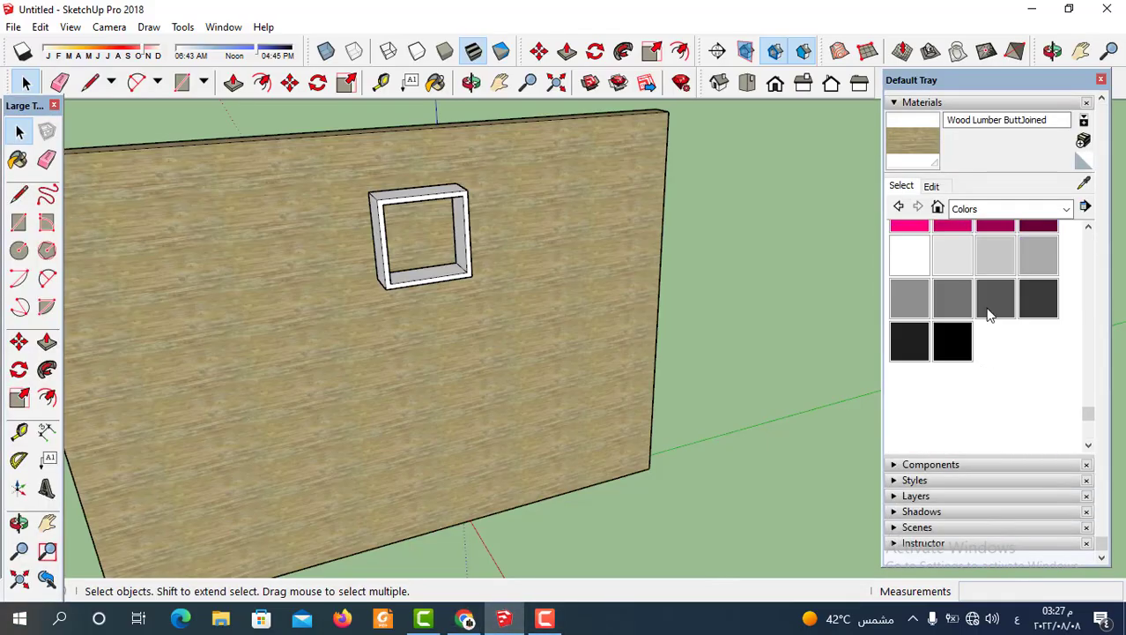
{"action": "left_click", "coordinate": [917, 335]}
{"action": "scroll", "coordinate": [465, 213], "scroll_direction": "up", "scroll_amount": 2}
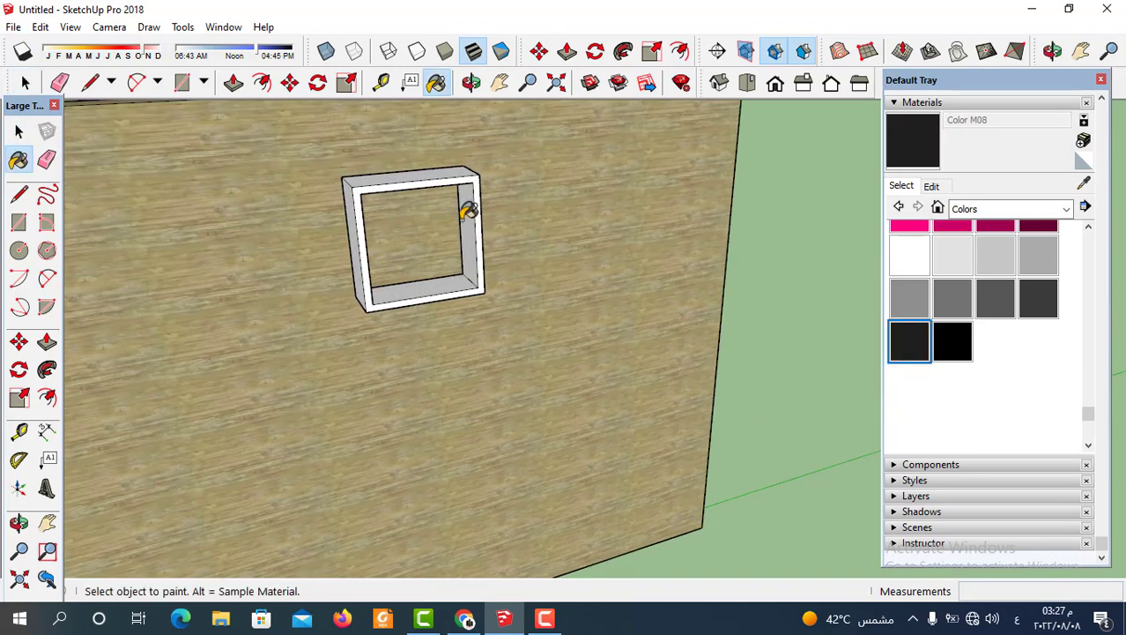
{"action": "left_click", "coordinate": [474, 215]}
{"action": "scroll", "coordinate": [558, 234], "scroll_direction": "down", "scroll_amount": 2}
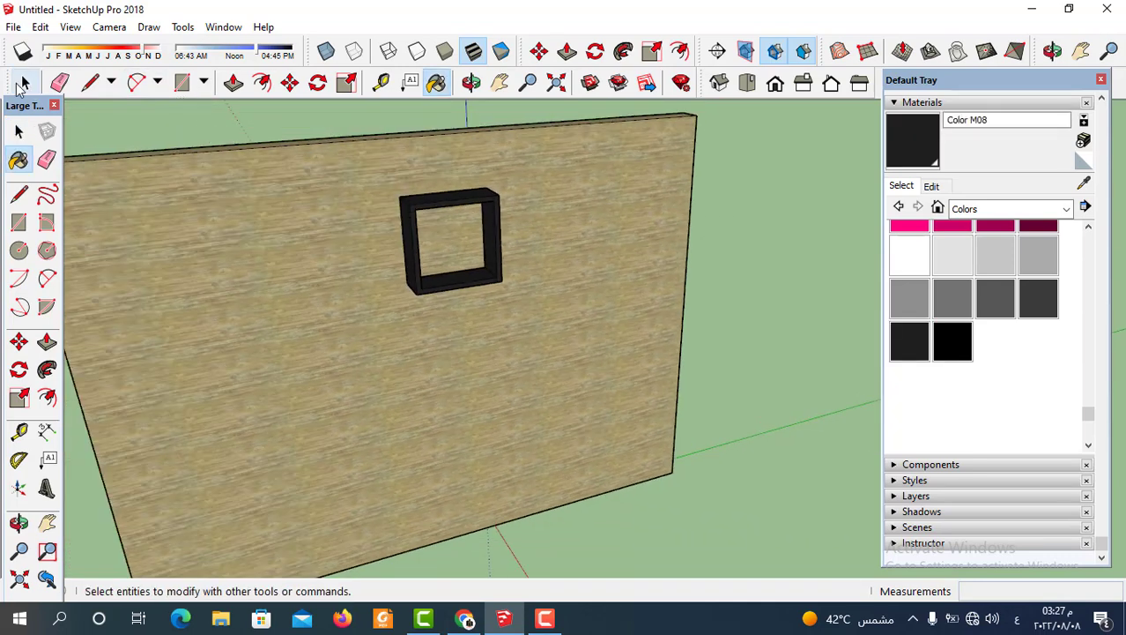
{"action": "left_click", "coordinate": [26, 82]}
{"action": "scroll", "coordinate": [437, 246], "scroll_direction": "down", "scroll_amount": 2}
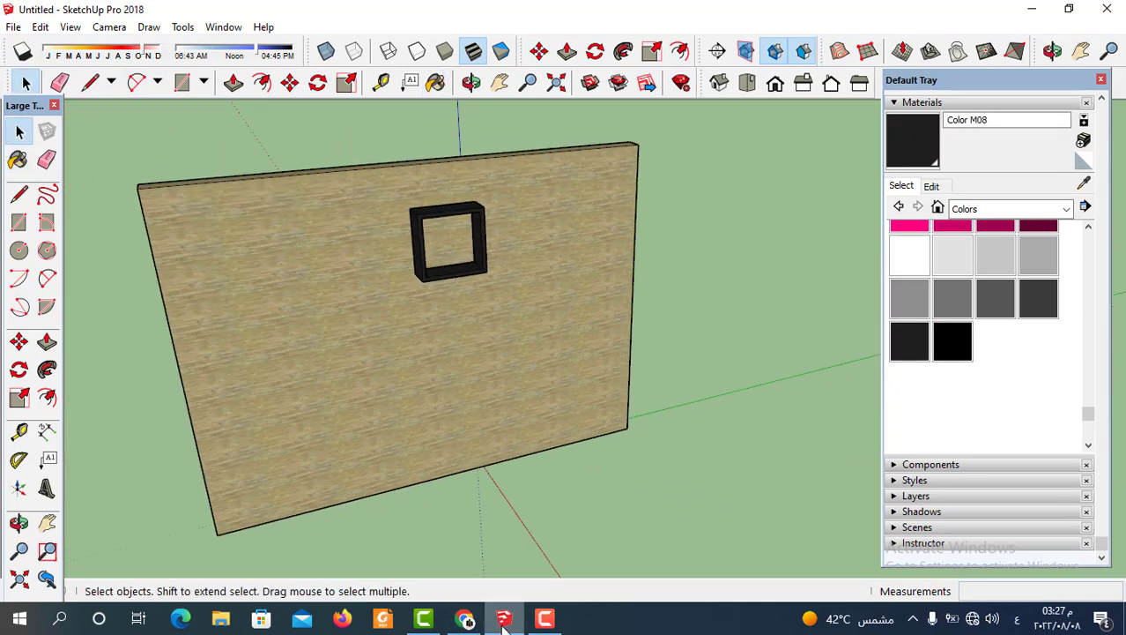
{"action": "left_click", "coordinate": [464, 619]}
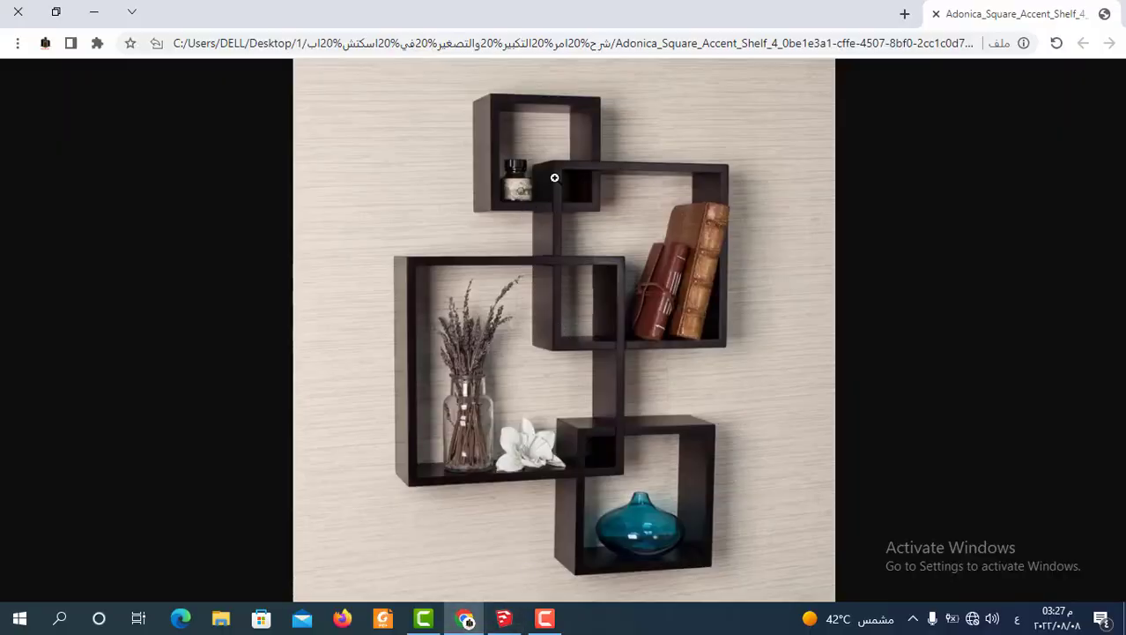
Back in SketchUp, select the black square frame.
{"action": "left_click", "coordinate": [504, 618]}
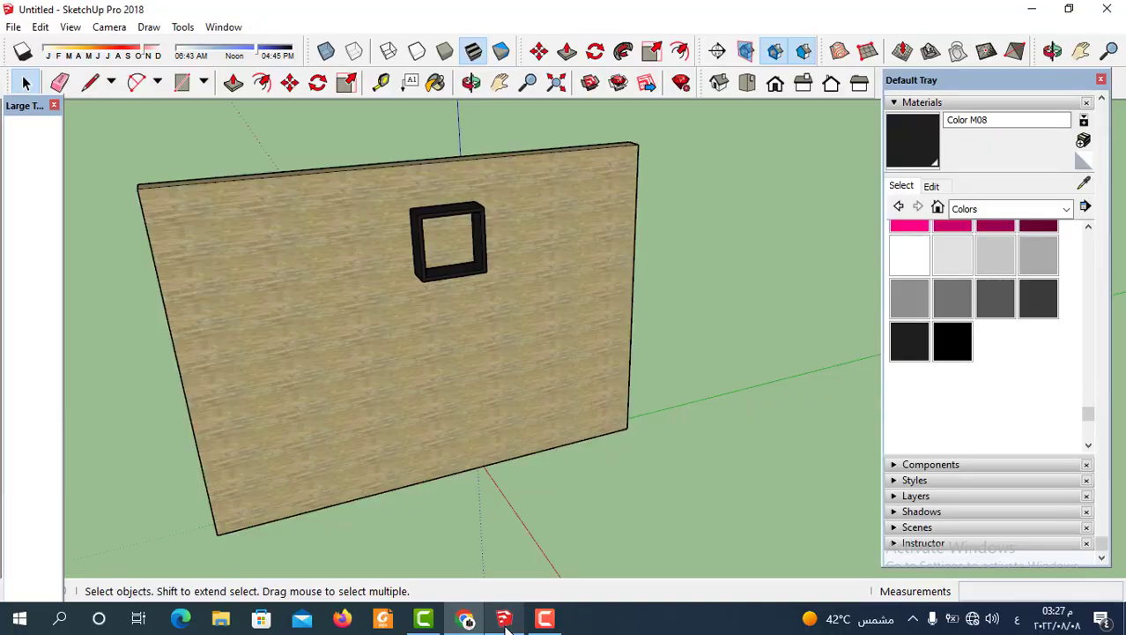
{"action": "scroll", "coordinate": [486, 262], "scroll_direction": "up", "scroll_amount": 2}
{"action": "scroll", "coordinate": [483, 259], "scroll_direction": "up", "scroll_amount": 2}
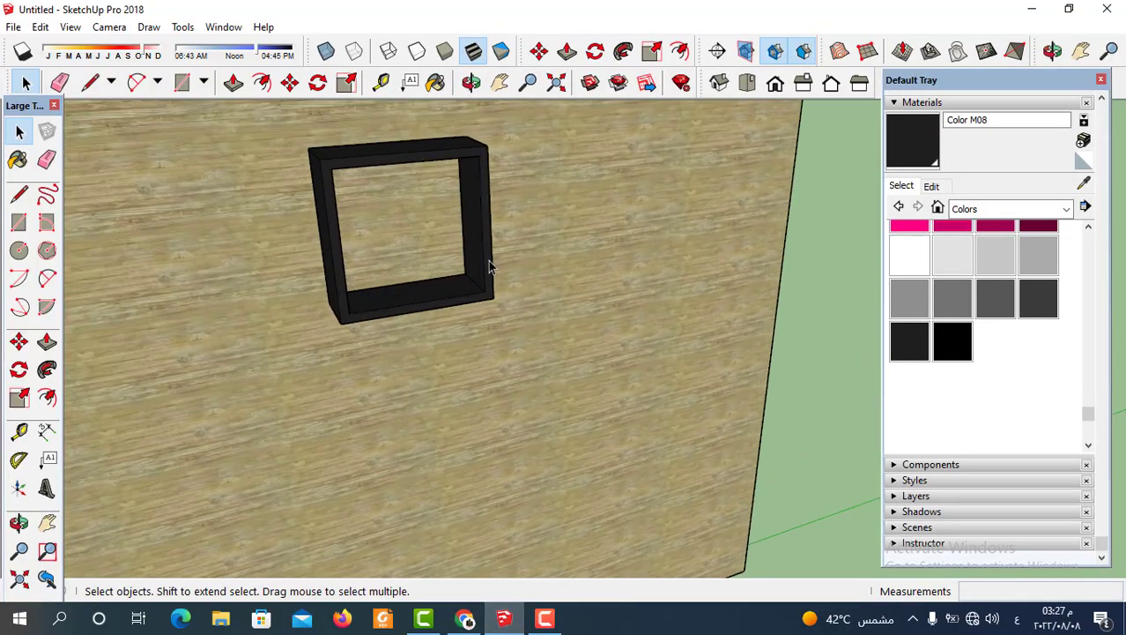
{"action": "left_click", "coordinate": [490, 266]}
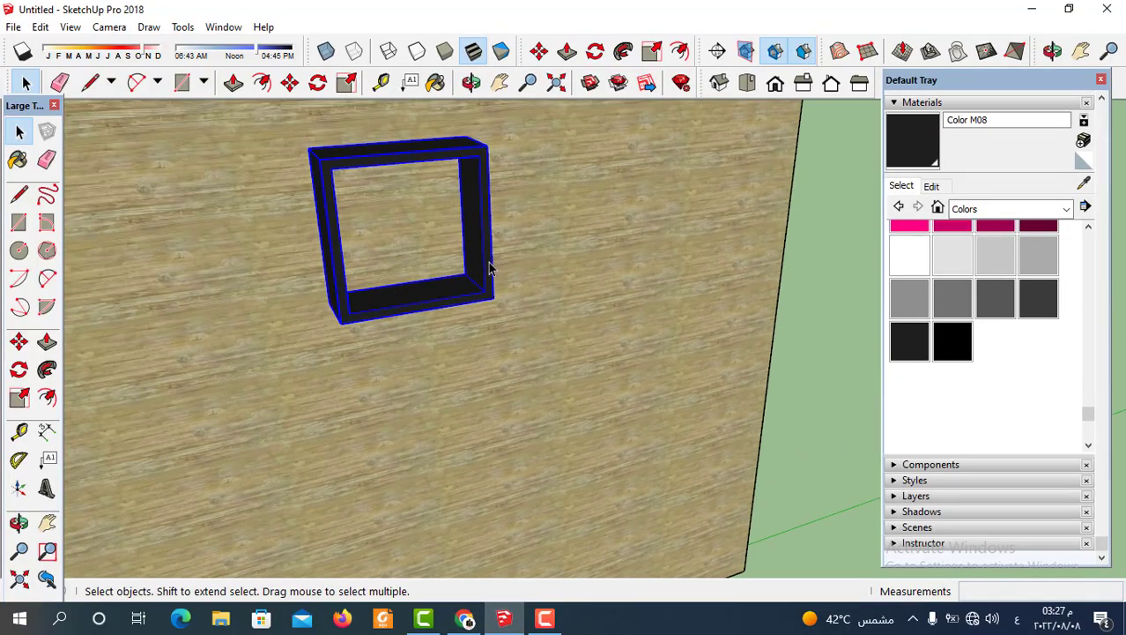
Ctrl-move a copy of the frame down-right so it overlaps the original's corner.
{"action": "left_click", "coordinate": [290, 82]}
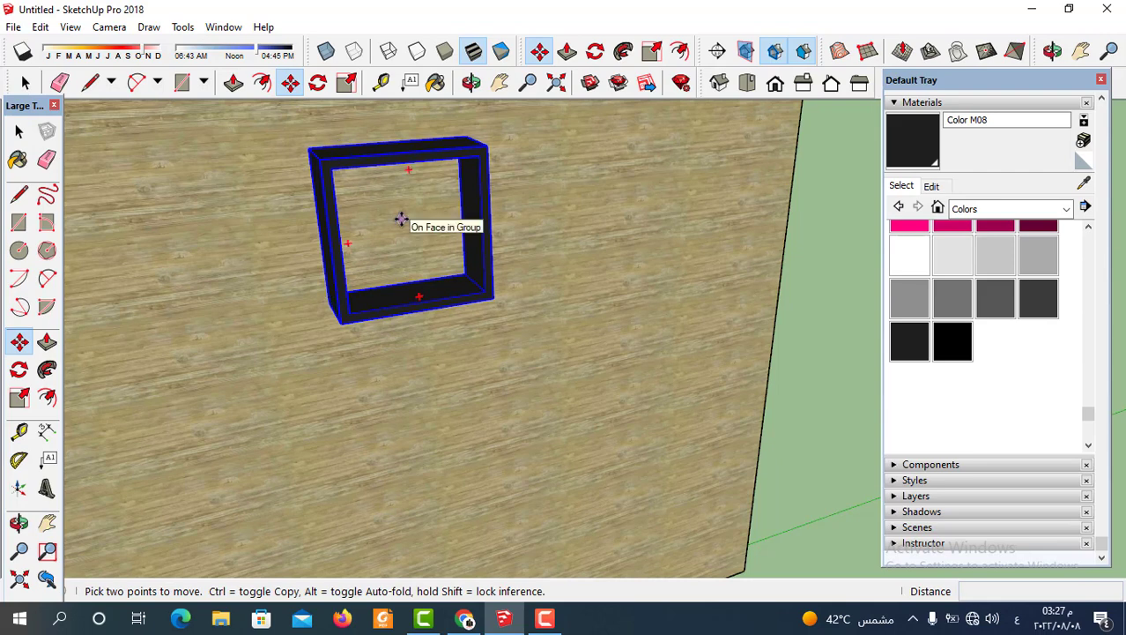
{"action": "left_click", "coordinate": [311, 150]}
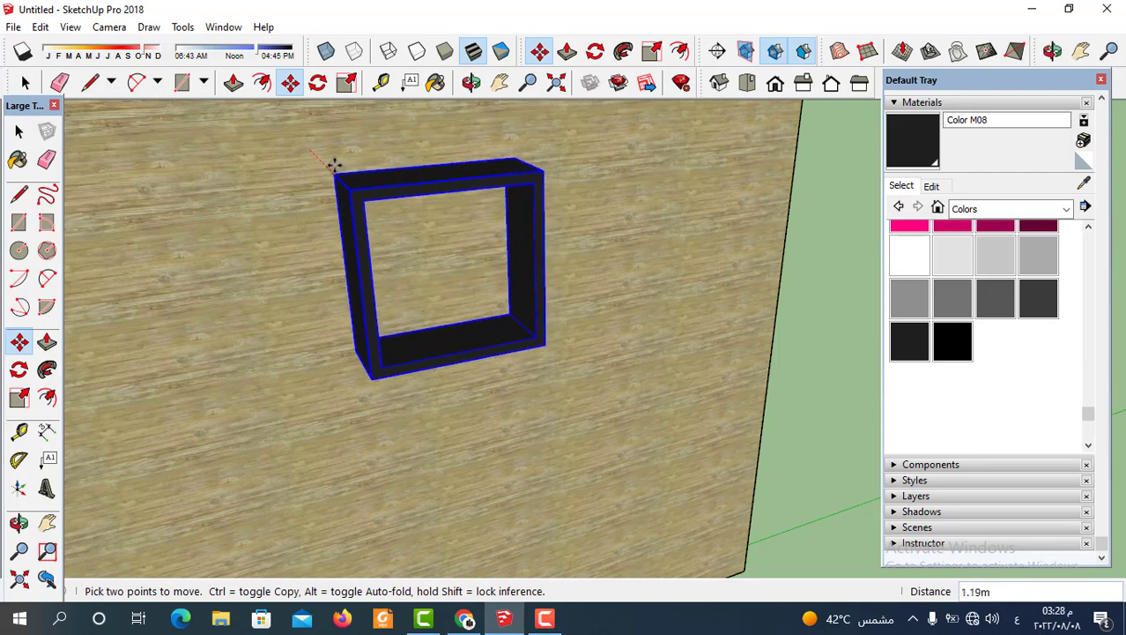
{"action": "key", "text": "Escape"}
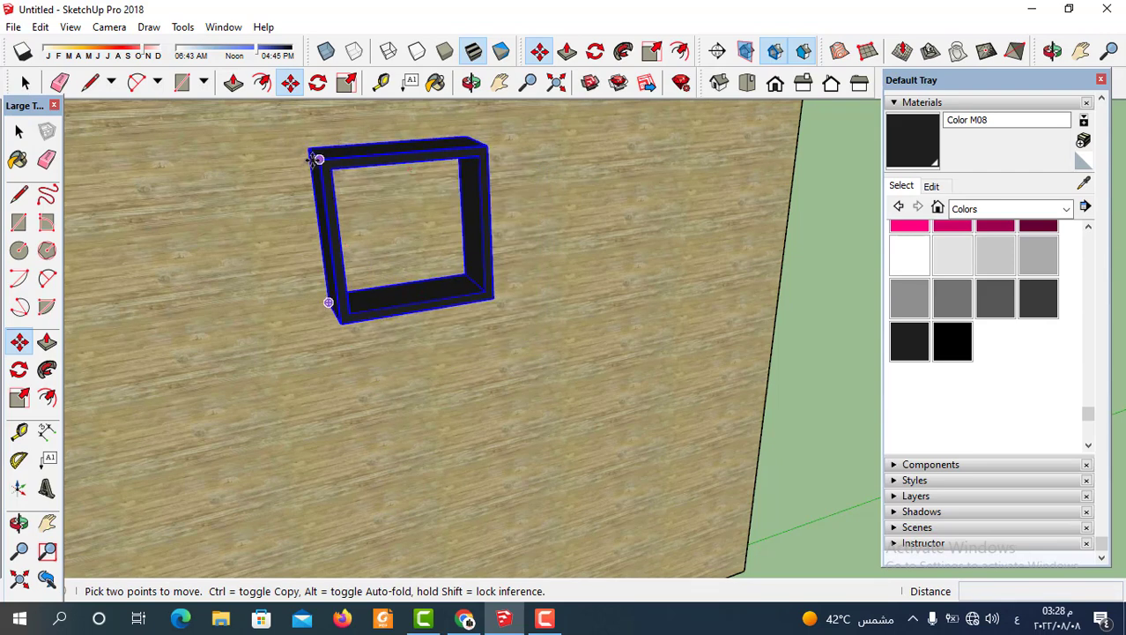
{"action": "left_click", "coordinate": [307, 148]}
{"action": "key", "text": "ctrl"}
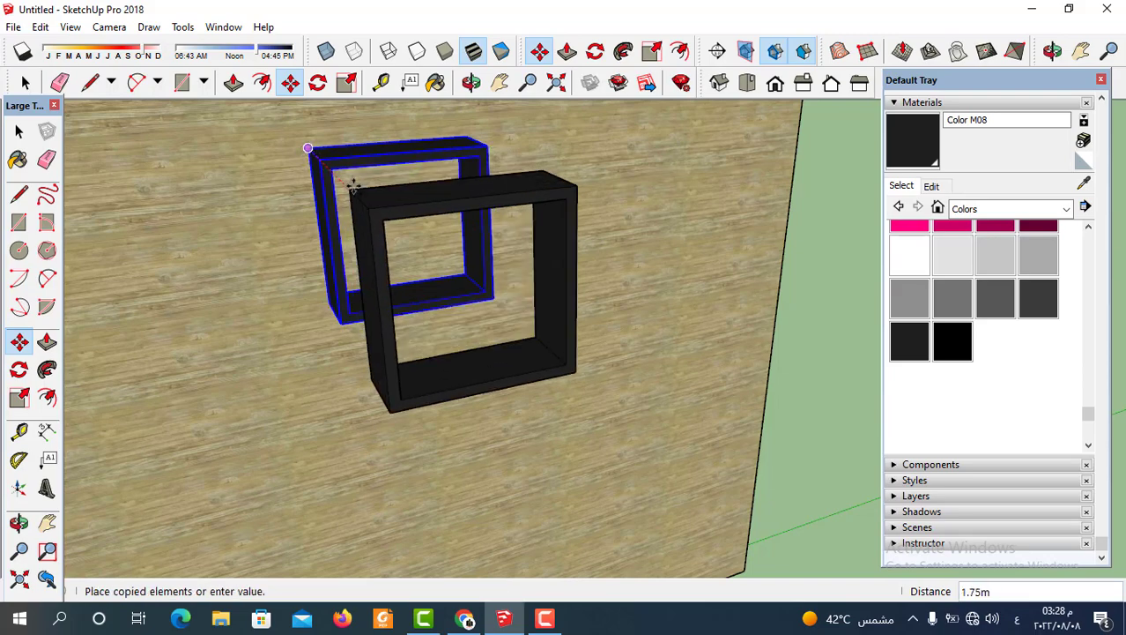
{"action": "mouse_move", "coordinate": [353, 215]}
{"action": "middle_mouse_down"}
{"action": "mouse_move", "coordinate": [395, 222]}
{"action": "mouse_move", "coordinate": [470, 180]}
{"action": "middle_mouse_up"}
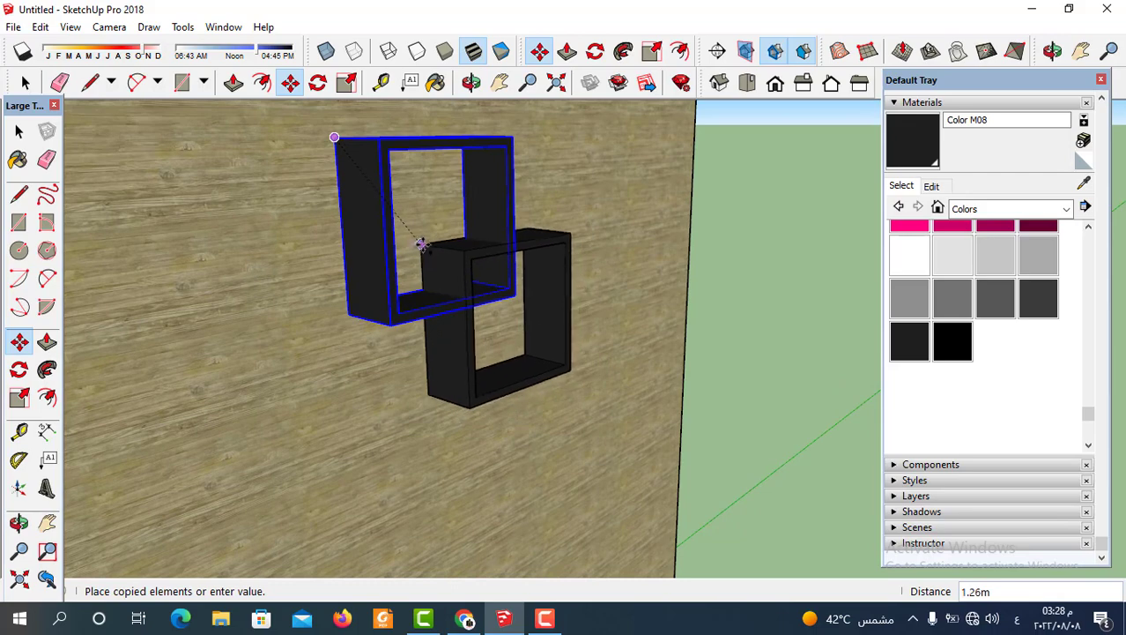
{"action": "mouse_move", "coordinate": [419, 241]}
{"action": "middle_mouse_down"}
{"action": "mouse_move", "coordinate": [383, 276]}
{"action": "mouse_move", "coordinate": [292, 226]}
{"action": "middle_mouse_up"}
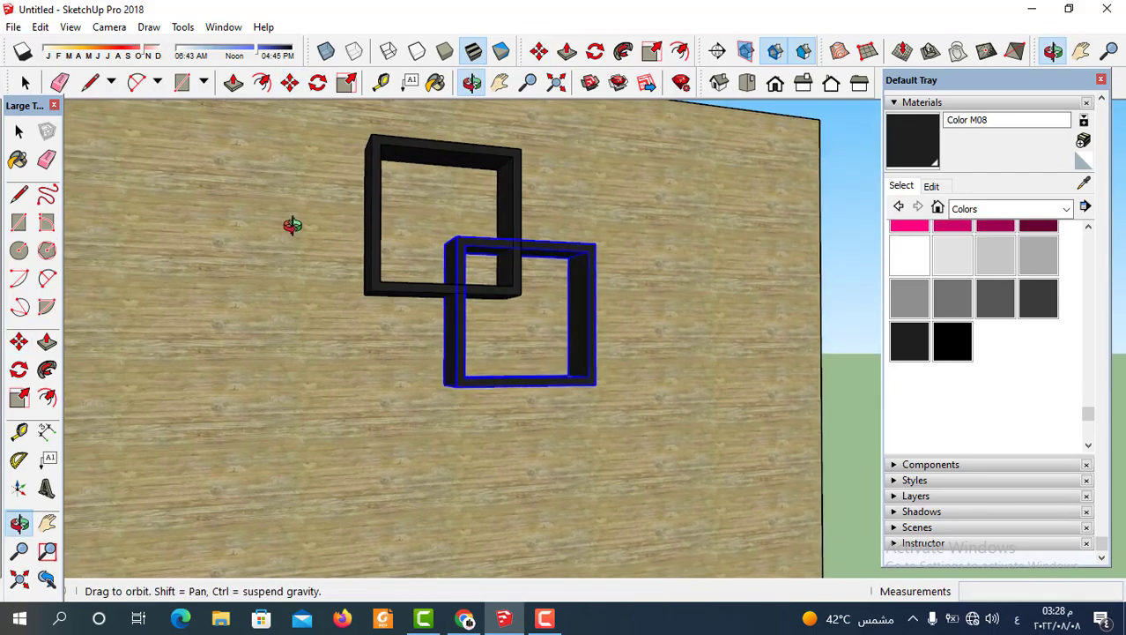
{"action": "mouse_move", "coordinate": [422, 176]}
{"action": "middle_mouse_down"}
{"action": "mouse_move", "coordinate": [473, 296]}
{"action": "mouse_move", "coordinate": [458, 286]}
{"action": "middle_mouse_up"}
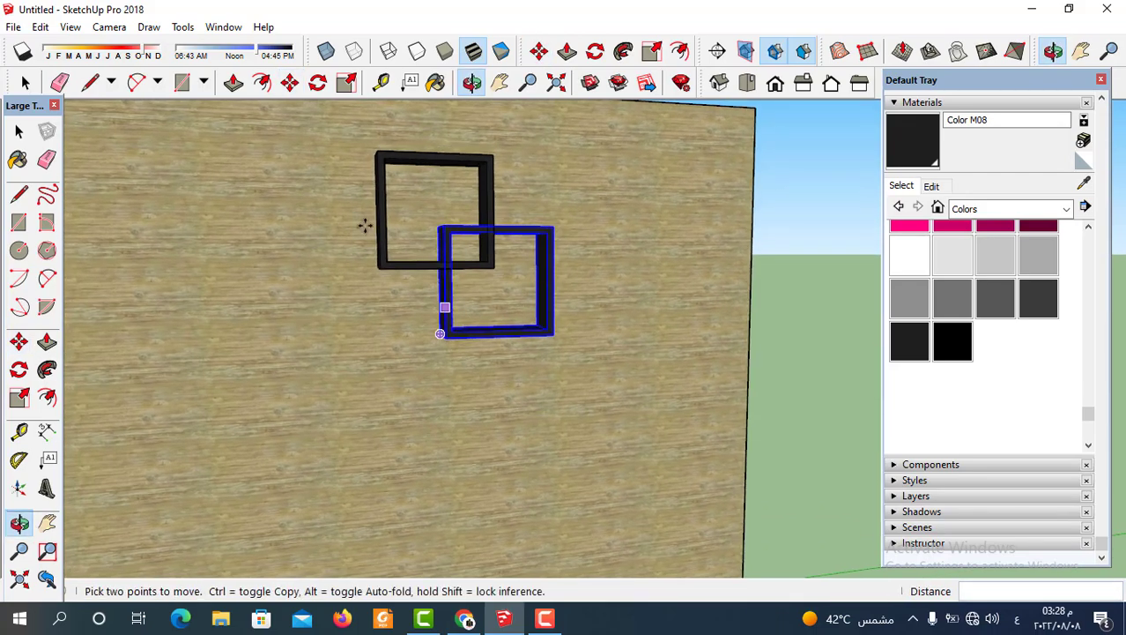
Scale the copied frame up about 1.28 so it's larger, then compare with the reference photo.
{"action": "left_click", "coordinate": [347, 88]}
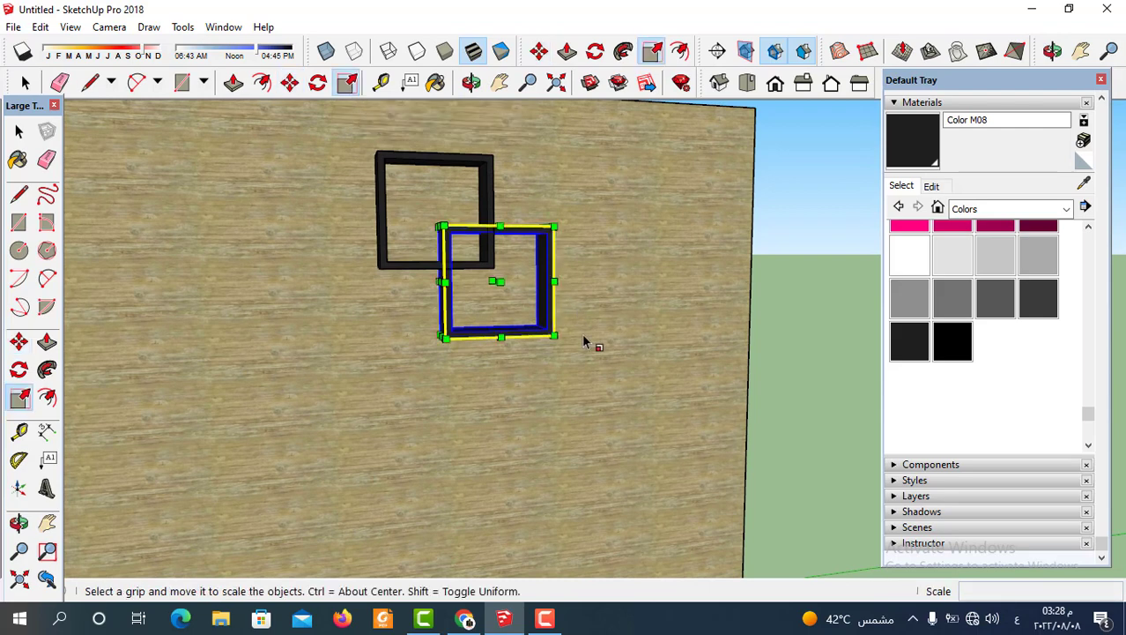
{"action": "left_click_drag", "start_coordinate": [562, 341], "coordinate": [586, 366]}
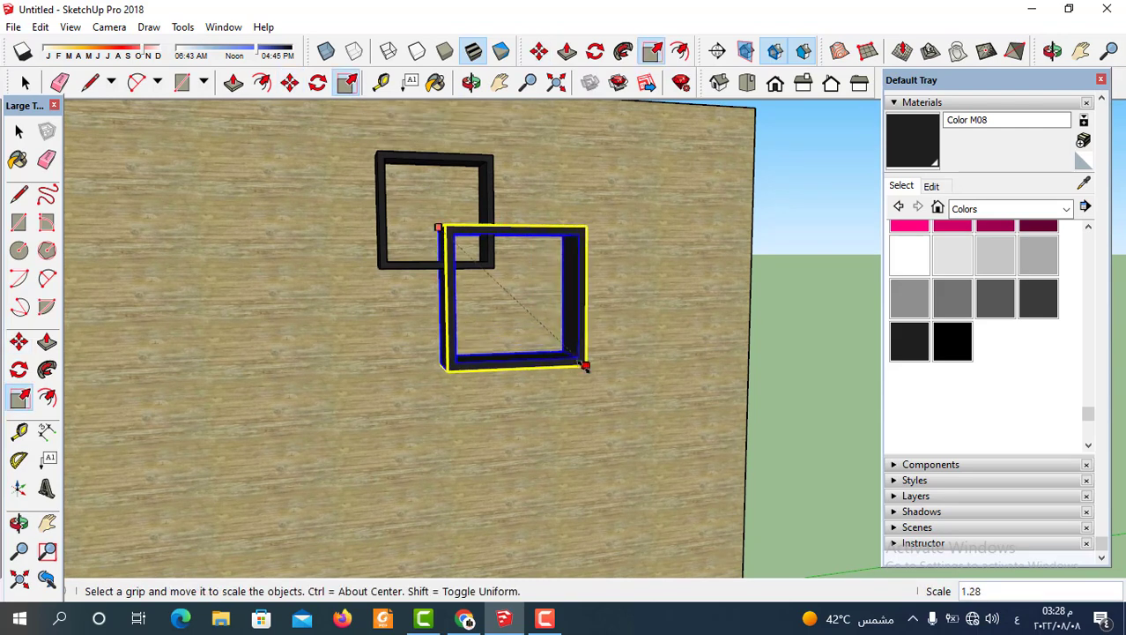
{"action": "mouse_move", "coordinate": [586, 366]}
{"action": "middle_mouse_down"}
{"action": "mouse_move", "coordinate": [611, 339]}
{"action": "mouse_move", "coordinate": [563, 369]}
{"action": "mouse_move", "coordinate": [532, 321]}
{"action": "mouse_move", "coordinate": [658, 224]}
{"action": "mouse_move", "coordinate": [631, 282]}
{"action": "middle_mouse_up"}
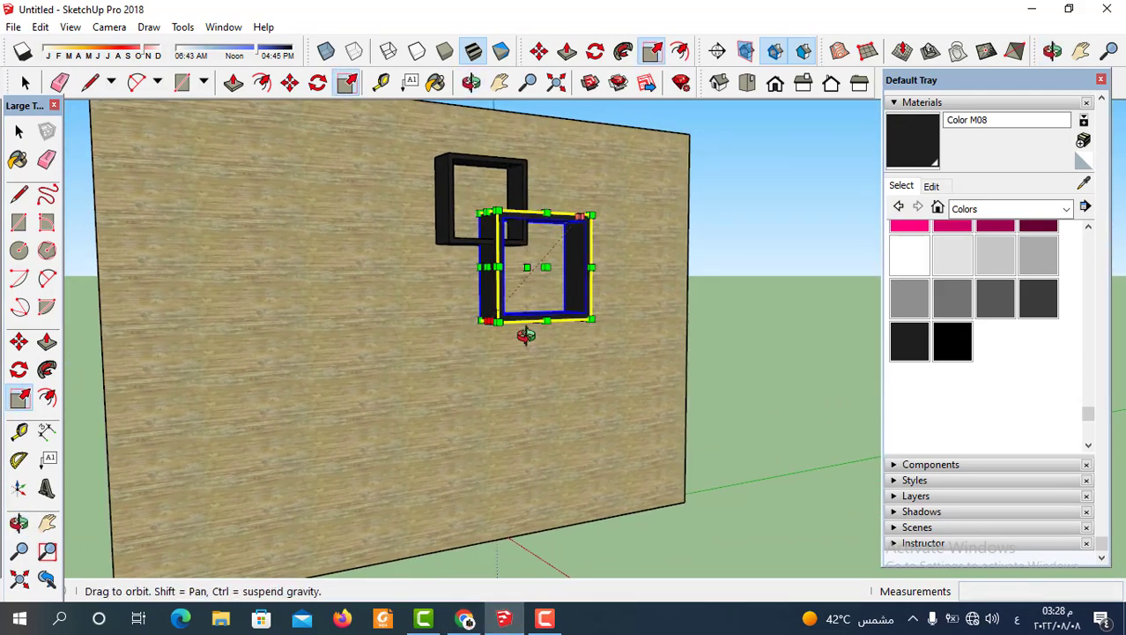
{"action": "middle_click_drag", "start_coordinate": [528, 332], "coordinate": [520, 300]}
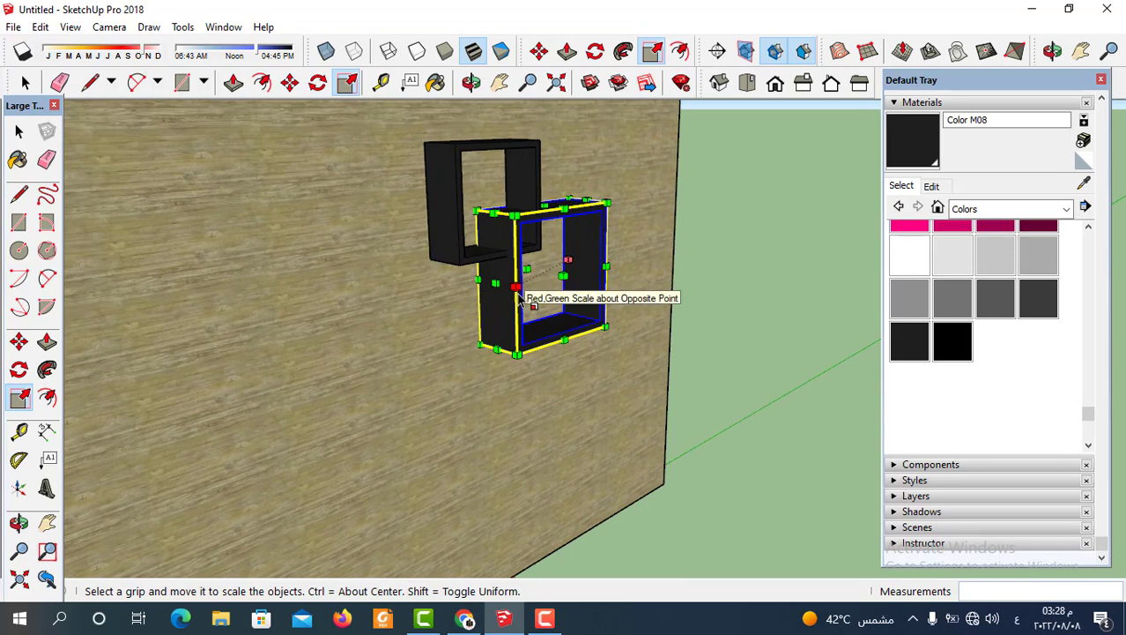
{"action": "mouse_move", "coordinate": [520, 292]}
{"action": "left_mouse_down"}
{"action": "mouse_move", "coordinate": [548, 272]}
{"action": "mouse_move", "coordinate": [519, 258]}
{"action": "left_mouse_up"}
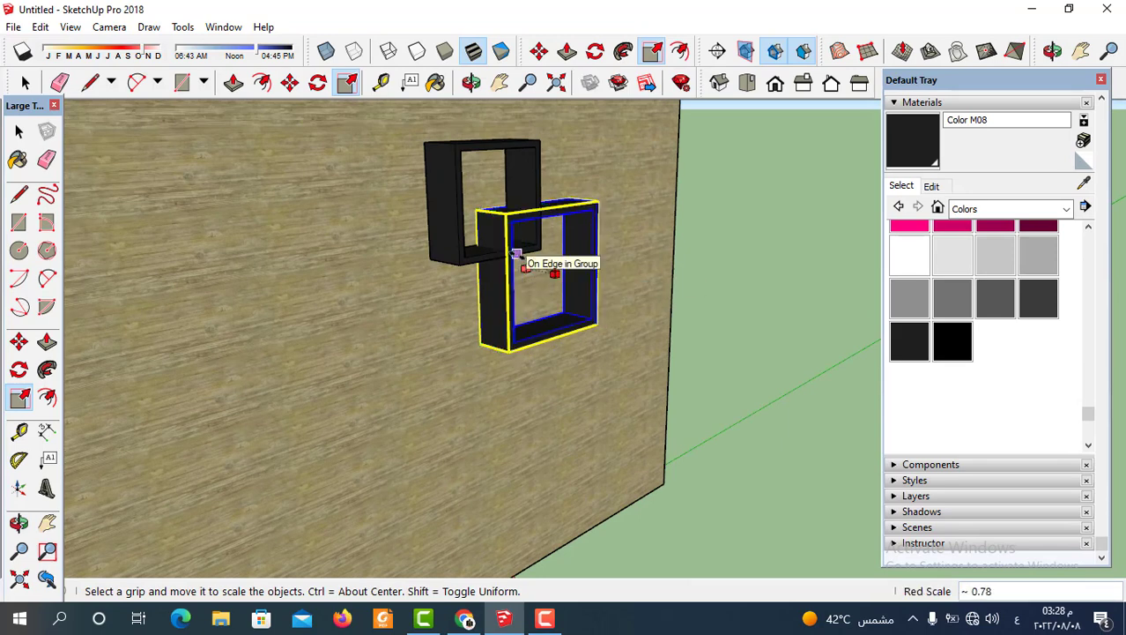
{"action": "mouse_move", "coordinate": [512, 234]}
{"action": "middle_mouse_down"}
{"action": "mouse_move", "coordinate": [495, 309]}
{"action": "mouse_move", "coordinate": [215, 199]}
{"action": "middle_mouse_up"}
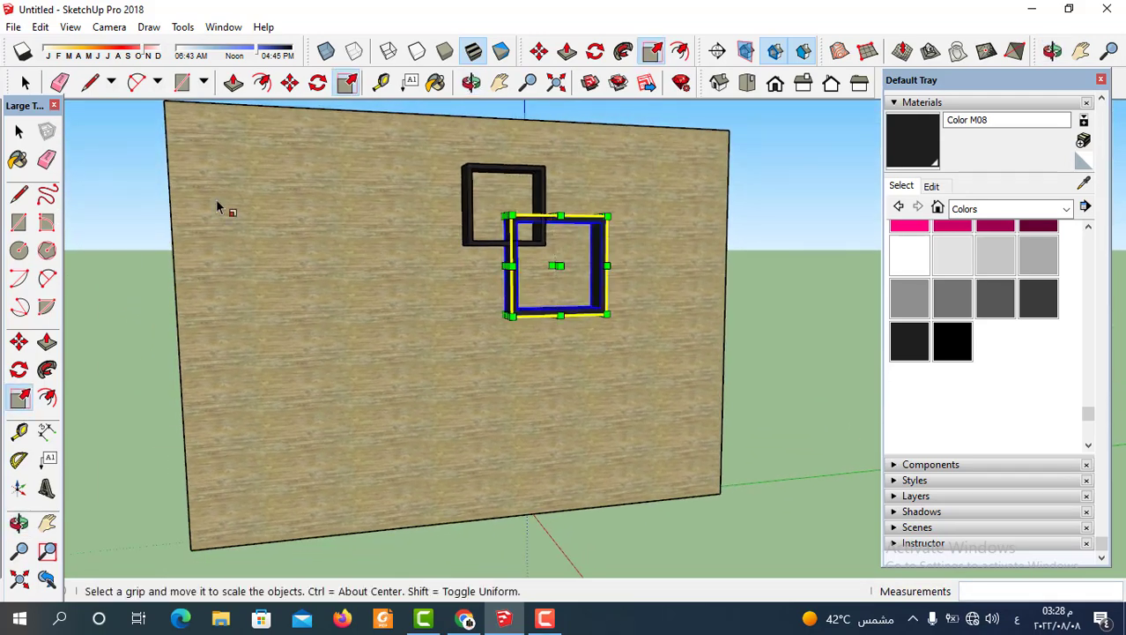
{"action": "left_click", "coordinate": [24, 82]}
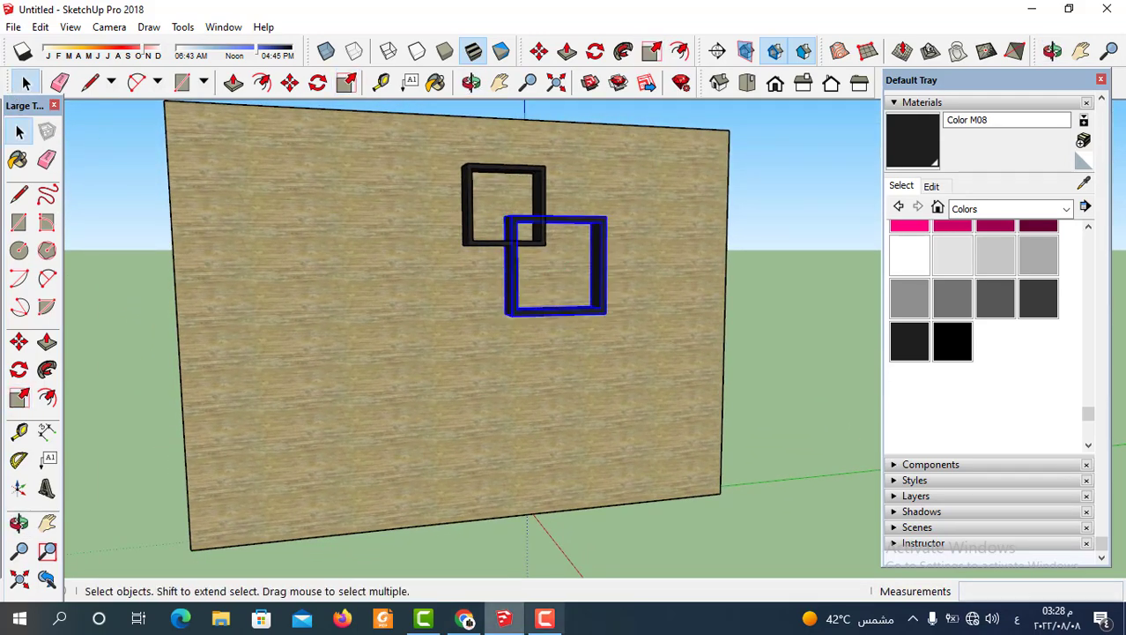
{"action": "left_click", "coordinate": [476, 621]}
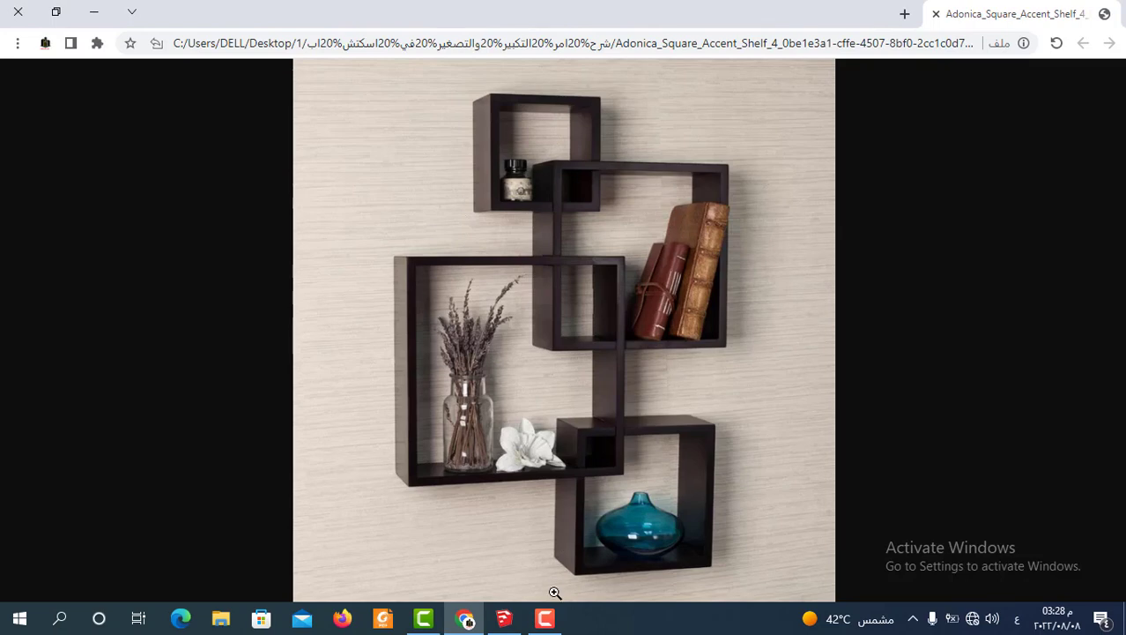
{"action": "left_click", "coordinate": [504, 617]}
Ctrl-move a copy of the middle frame to the lower left, overlapping it.
{"action": "scroll", "coordinate": [520, 297], "scroll_direction": "up", "scroll_amount": 2}
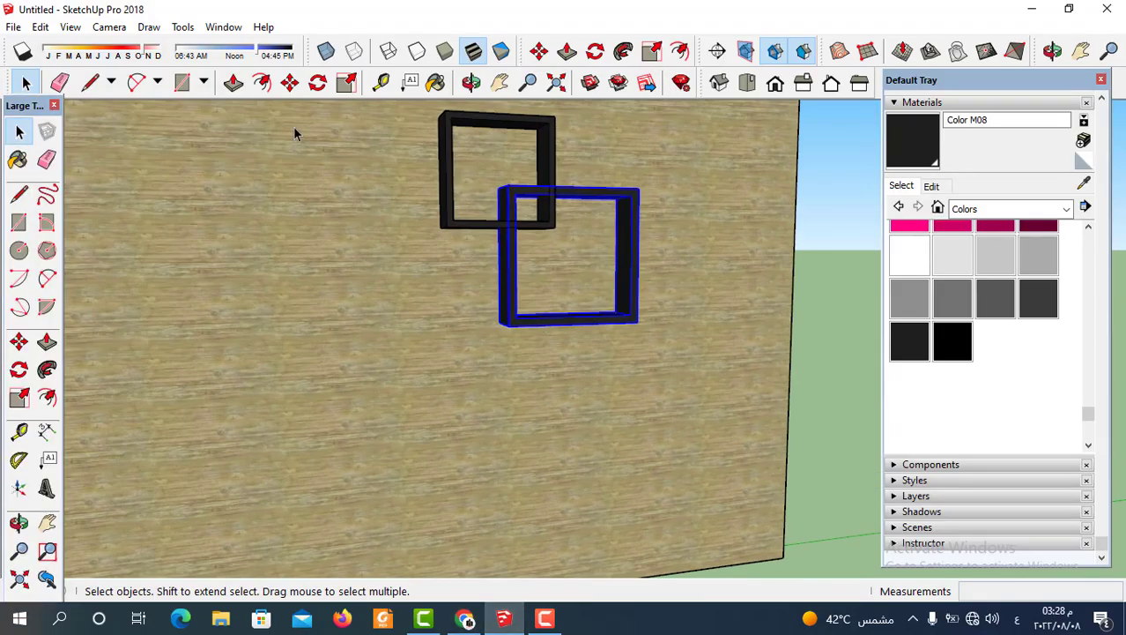
{"action": "key", "text": "m"}
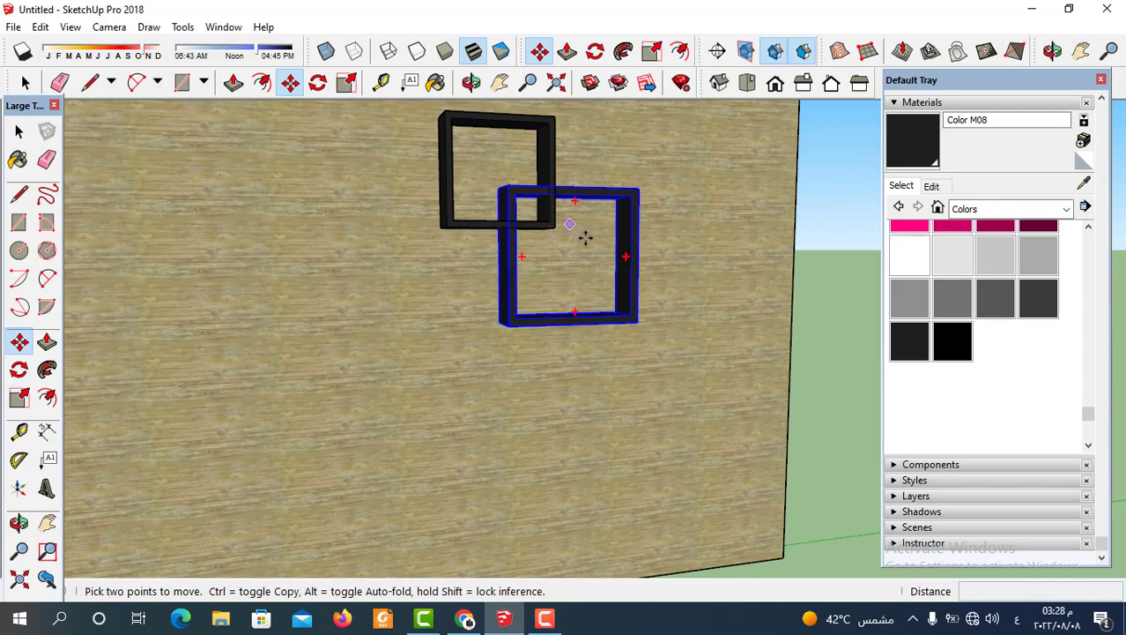
{"action": "left_click", "coordinate": [615, 198], "text": "ctrl"}
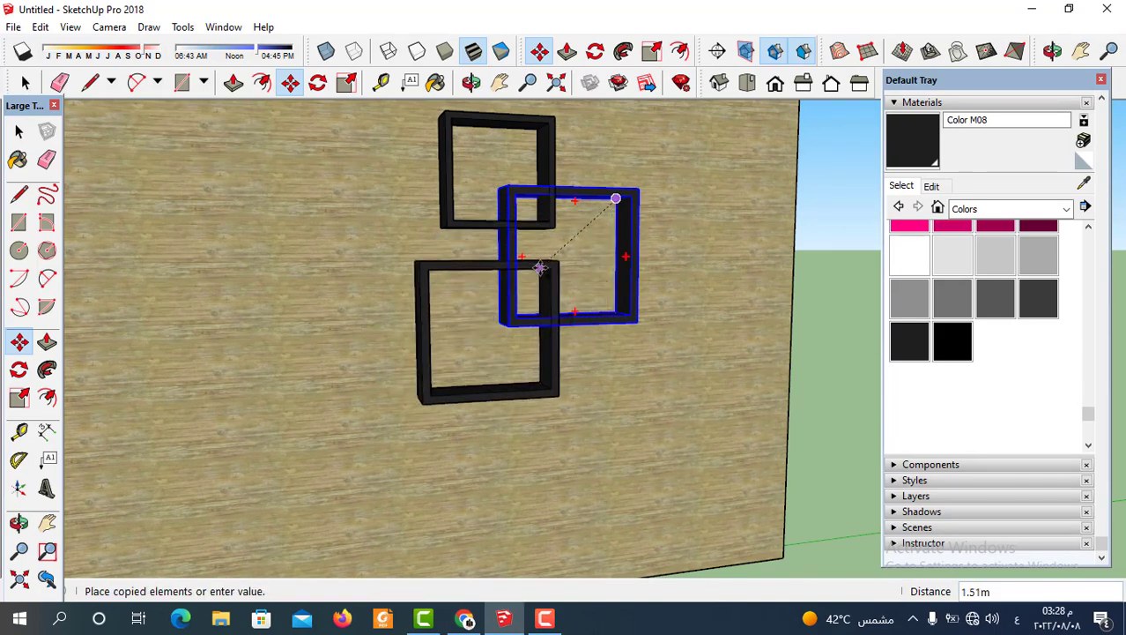
{"action": "left_click", "coordinate": [540, 269]}
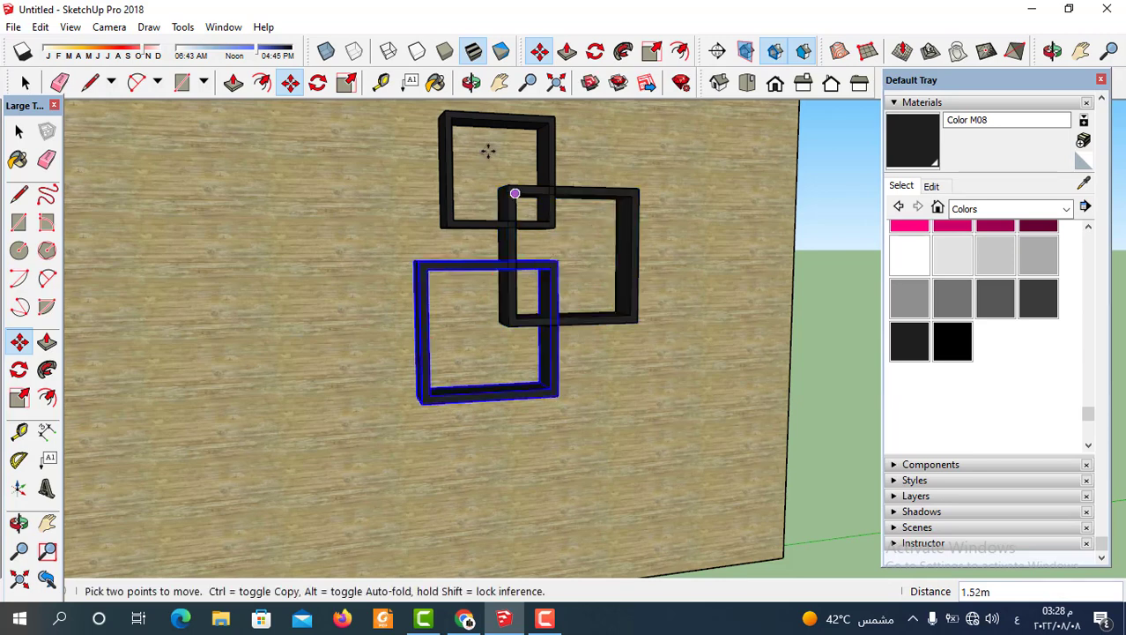
Enlarge the new lower-left frame by about 1.26 from its corner grip.
{"action": "left_click", "coordinate": [346, 84]}
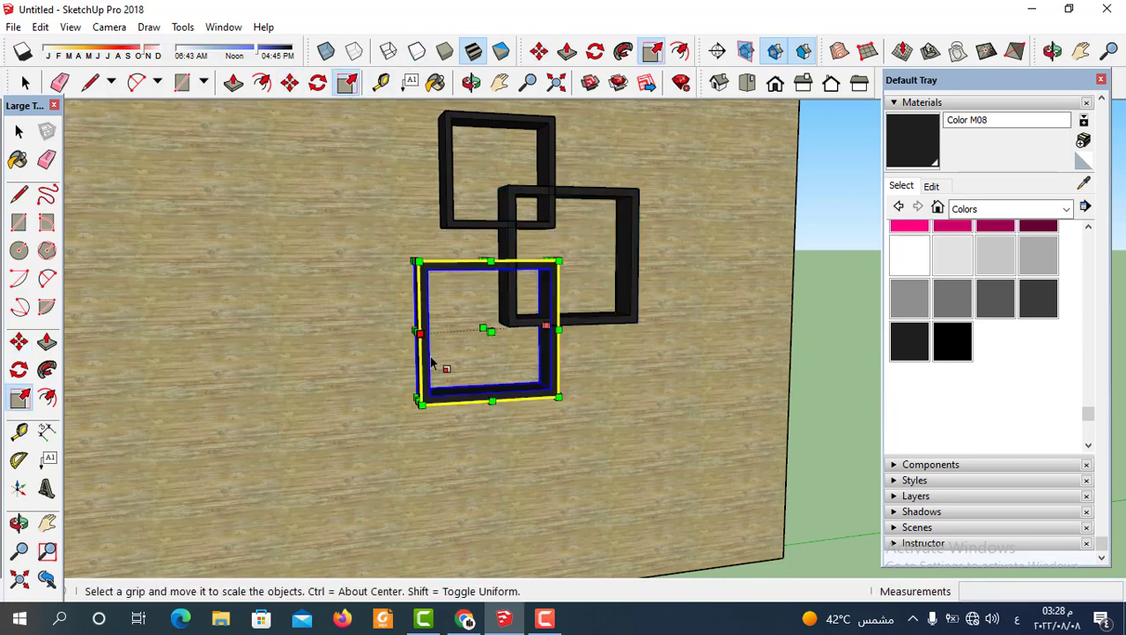
{"action": "left_click", "coordinate": [417, 401]}
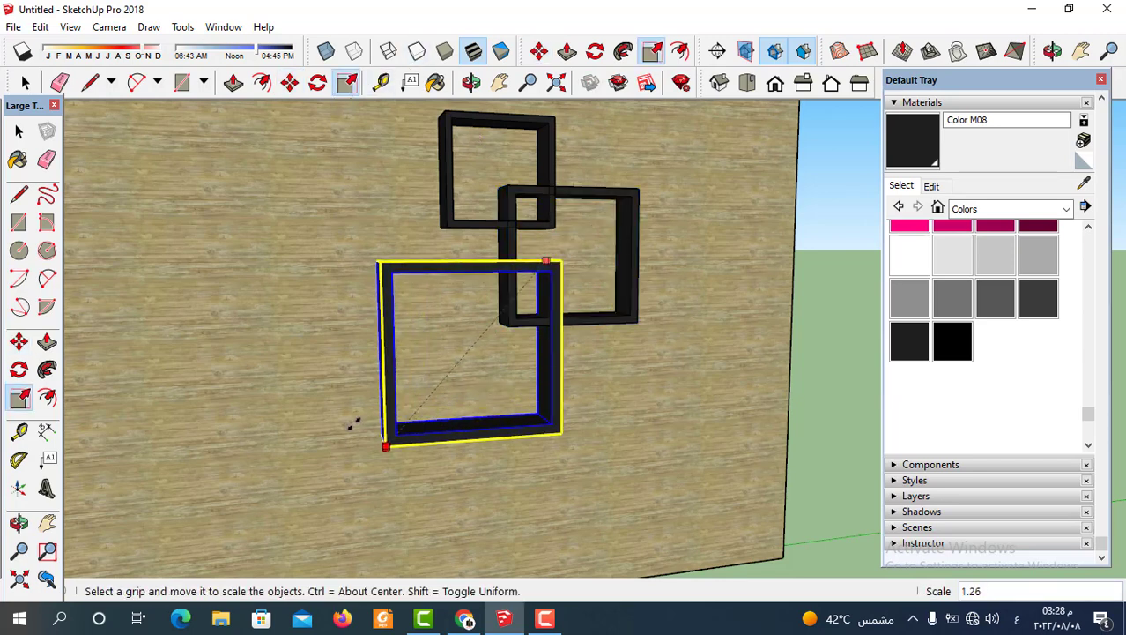
{"action": "left_click", "coordinate": [350, 425]}
{"action": "scroll", "coordinate": [453, 343], "scroll_direction": "down", "scroll_amount": 2}
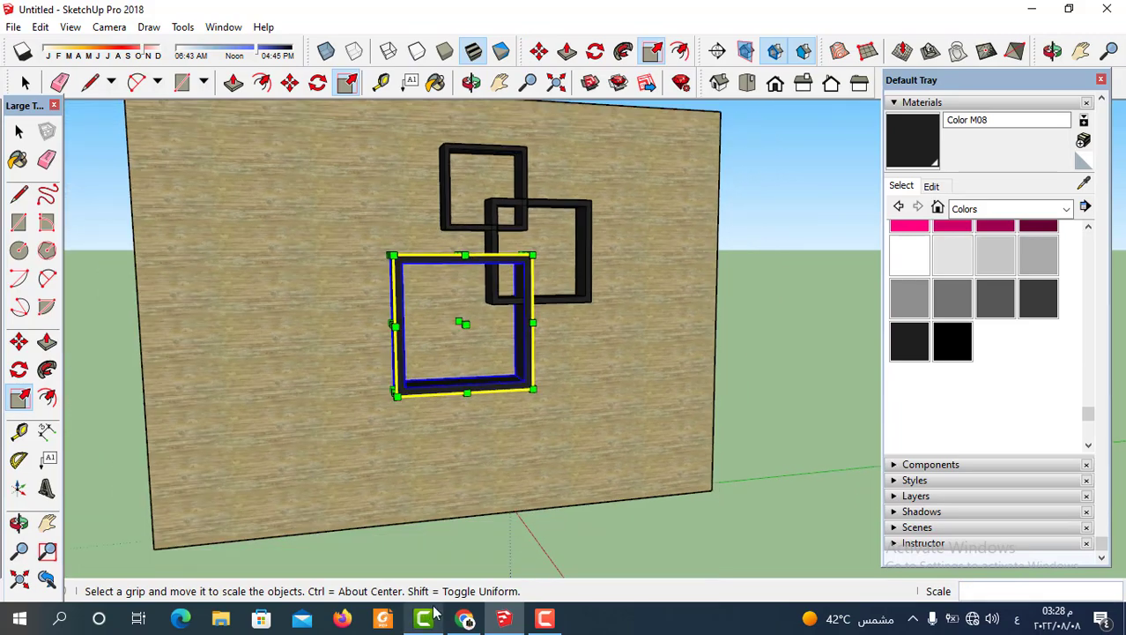
Bring up the Chrome reference photo of interlocking dark square shelves.
{"action": "left_click", "coordinate": [477, 625]}
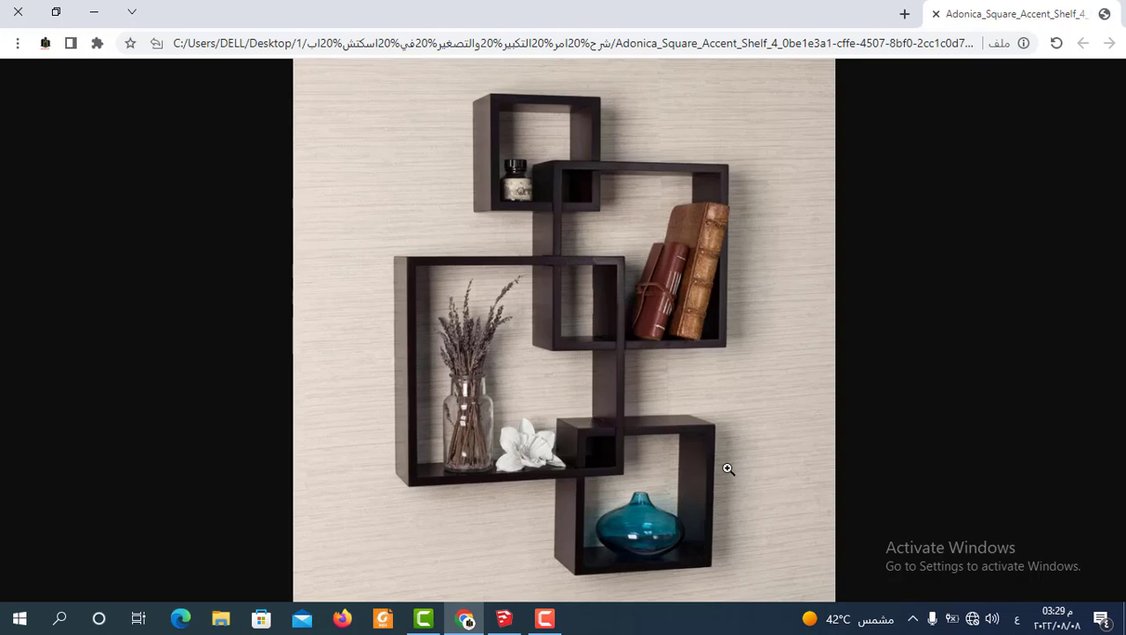
Back in SketchUp, Ctrl-move a copy of the frame down to the lower right.
{"action": "left_click", "coordinate": [504, 618]}
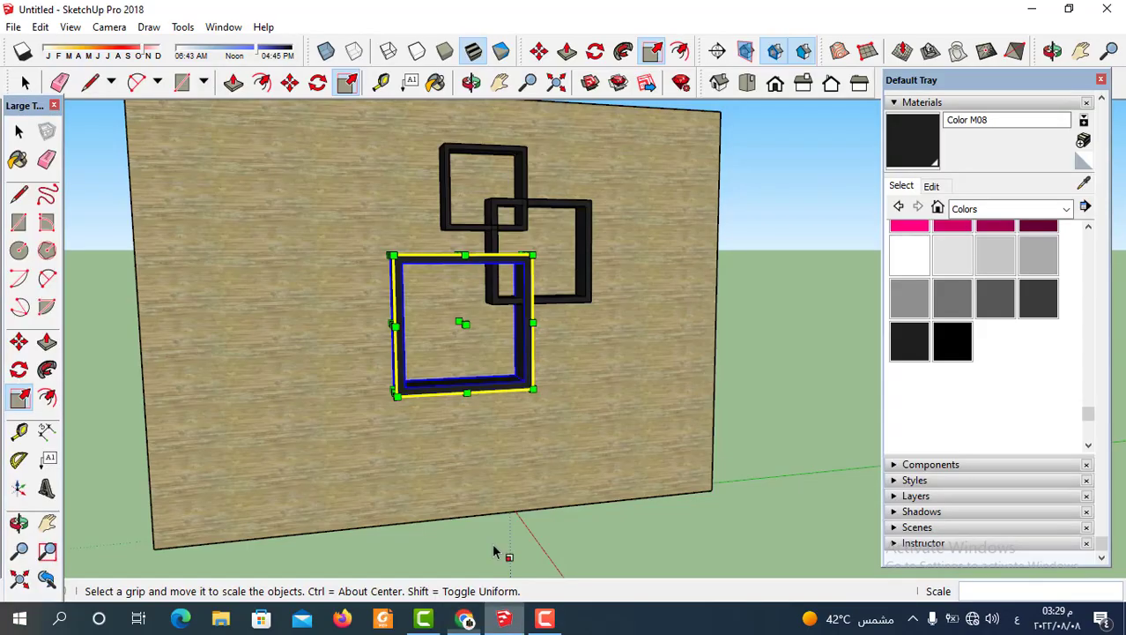
{"action": "left_click", "coordinate": [289, 82]}
{"action": "scroll", "coordinate": [428, 280], "scroll_direction": "up", "scroll_amount": 2}
{"action": "scroll", "coordinate": [429, 280], "scroll_direction": "up", "scroll_amount": 2}
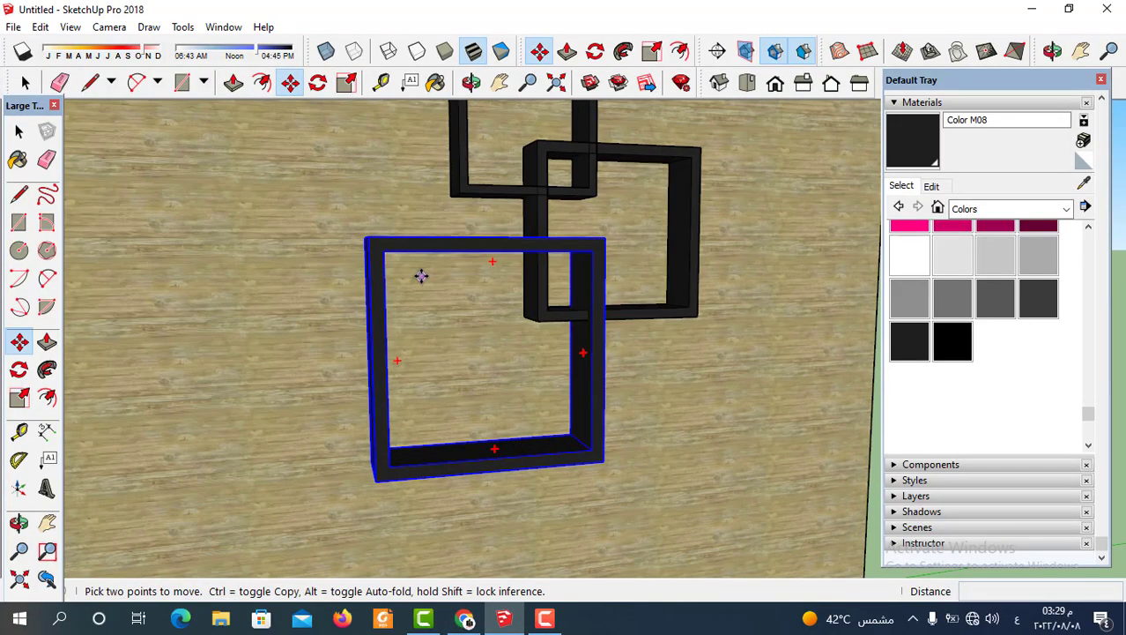
{"action": "middle_click_drag", "start_coordinate": [383, 251], "coordinate": [448, 285]}
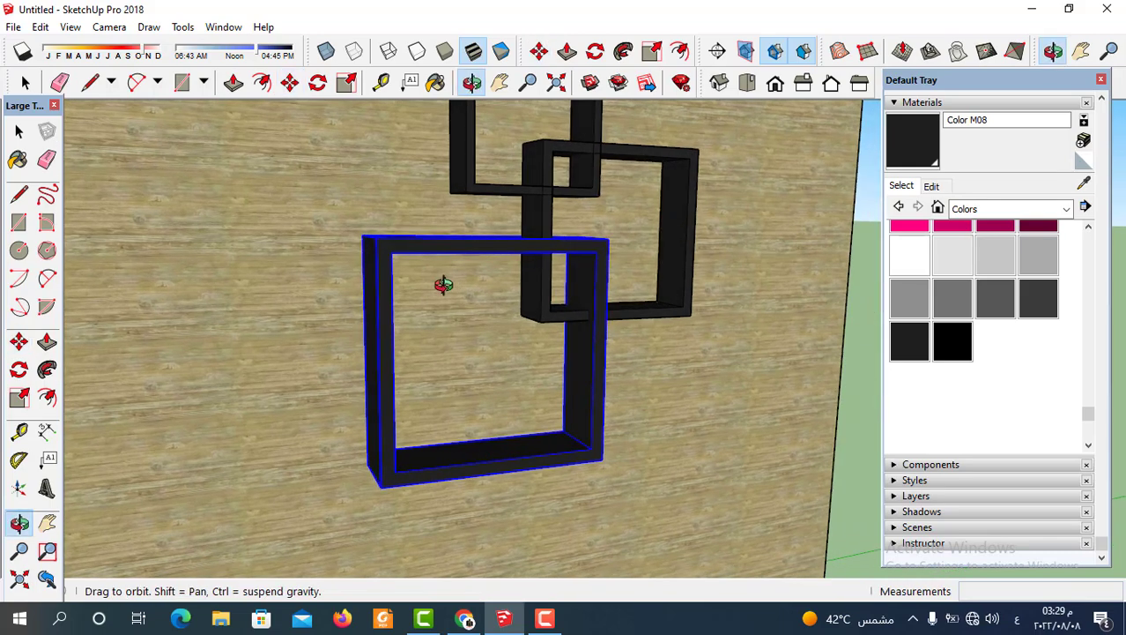
{"action": "left_click", "coordinate": [361, 237]}
{"action": "key", "text": "ctrl"}
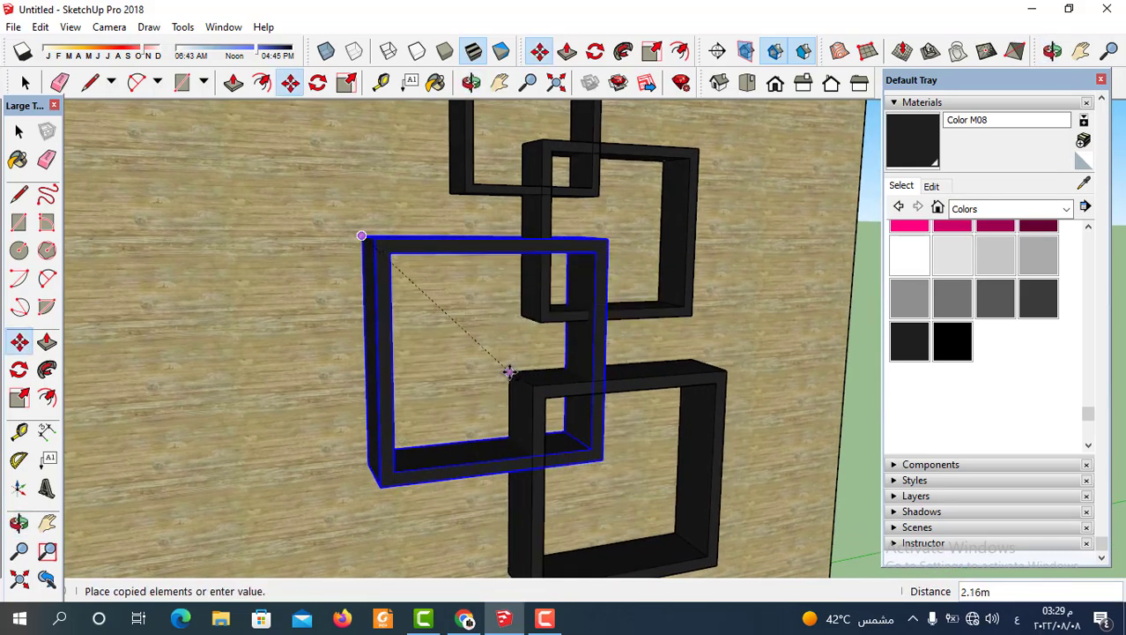
{"action": "left_click", "coordinate": [510, 373]}
{"action": "scroll", "coordinate": [557, 360], "scroll_direction": "down", "scroll_amount": 5}
{"action": "mouse_move", "coordinate": [558, 359]}
{"action": "middle_mouse_down"}
{"action": "mouse_move", "coordinate": [433, 295]}
{"action": "mouse_move", "coordinate": [467, 320]}
{"action": "middle_mouse_up"}
Shrink the new frame uniformly to 0.79, then view the reference shelf photo.
{"action": "left_click", "coordinate": [346, 82]}
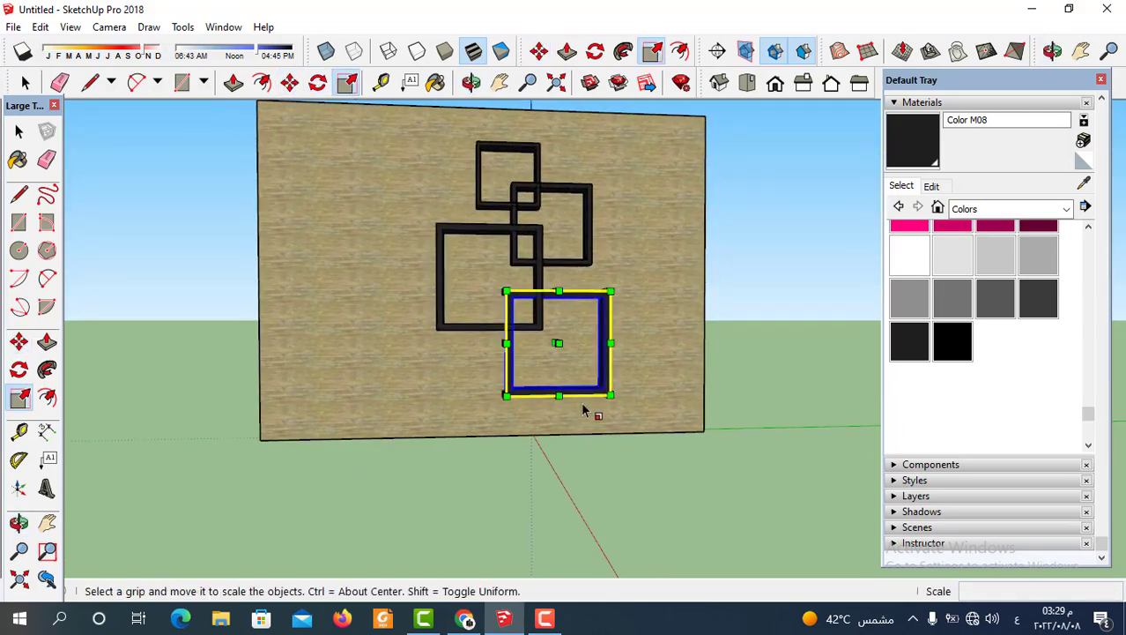
{"action": "scroll", "coordinate": [608, 397], "scroll_direction": "up", "scroll_amount": 3}
{"action": "scroll", "coordinate": [616, 390], "scroll_direction": "up", "scroll_amount": 2}
{"action": "mouse_move", "coordinate": [616, 390]}
{"action": "middle_mouse_down"}
{"action": "mouse_move", "coordinate": [521, 365]}
{"action": "mouse_move", "coordinate": [490, 369]}
{"action": "mouse_move", "coordinate": [611, 405]}
{"action": "middle_mouse_up"}
{"action": "mouse_move", "coordinate": [604, 388]}
{"action": "left_mouse_down"}
{"action": "mouse_move", "coordinate": [554, 342]}
{"action": "mouse_move", "coordinate": [564, 345]}
{"action": "left_mouse_up"}
{"action": "scroll", "coordinate": [528, 339], "scroll_direction": "down", "scroll_amount": 2}
{"action": "mouse_move", "coordinate": [527, 339]}
{"action": "middle_mouse_down"}
{"action": "mouse_move", "coordinate": [633, 403]}
{"action": "mouse_move", "coordinate": [519, 406]}
{"action": "mouse_move", "coordinate": [506, 441]}
{"action": "middle_mouse_up"}
{"action": "left_click", "coordinate": [464, 618]}
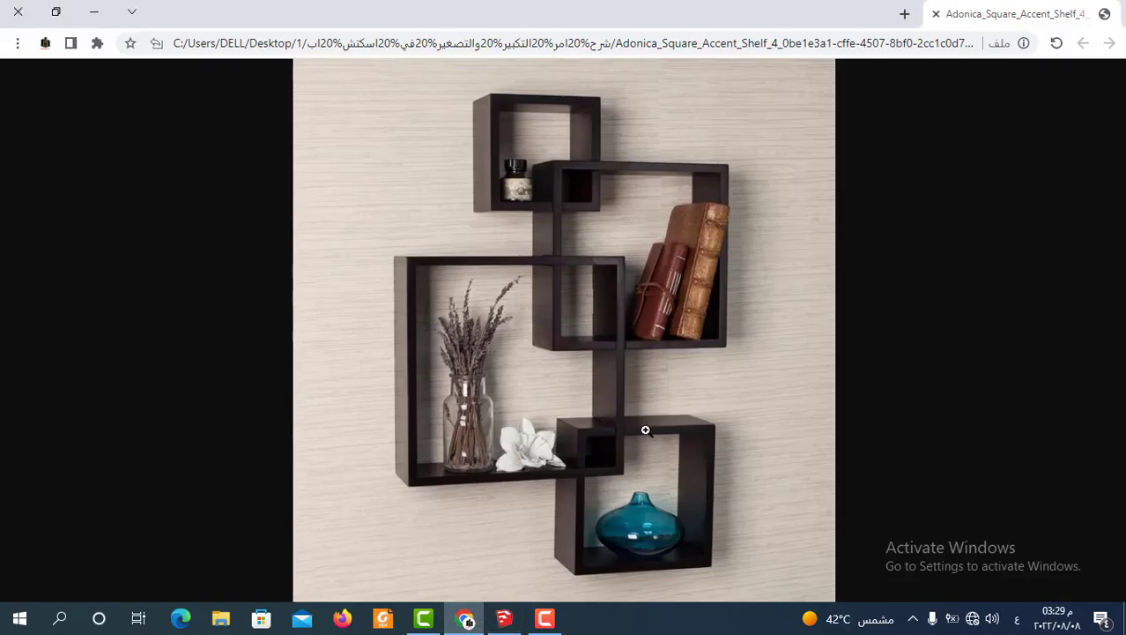
Compare the four-frame wall model against the interlocking square shelf reference photo in Chrome.
{"action": "left_click", "coordinate": [504, 618]}
{"action": "mouse_move", "coordinate": [536, 345]}
{"action": "middle_mouse_down"}
{"action": "mouse_move", "coordinate": [460, 342]}
{"action": "mouse_move", "coordinate": [412, 369]}
{"action": "mouse_move", "coordinate": [400, 359]}
{"action": "middle_mouse_up"}
{"action": "scroll", "coordinate": [452, 294], "scroll_direction": "down", "scroll_amount": 2}
{"action": "scroll", "coordinate": [498, 377], "scroll_direction": "up", "scroll_amount": 3}
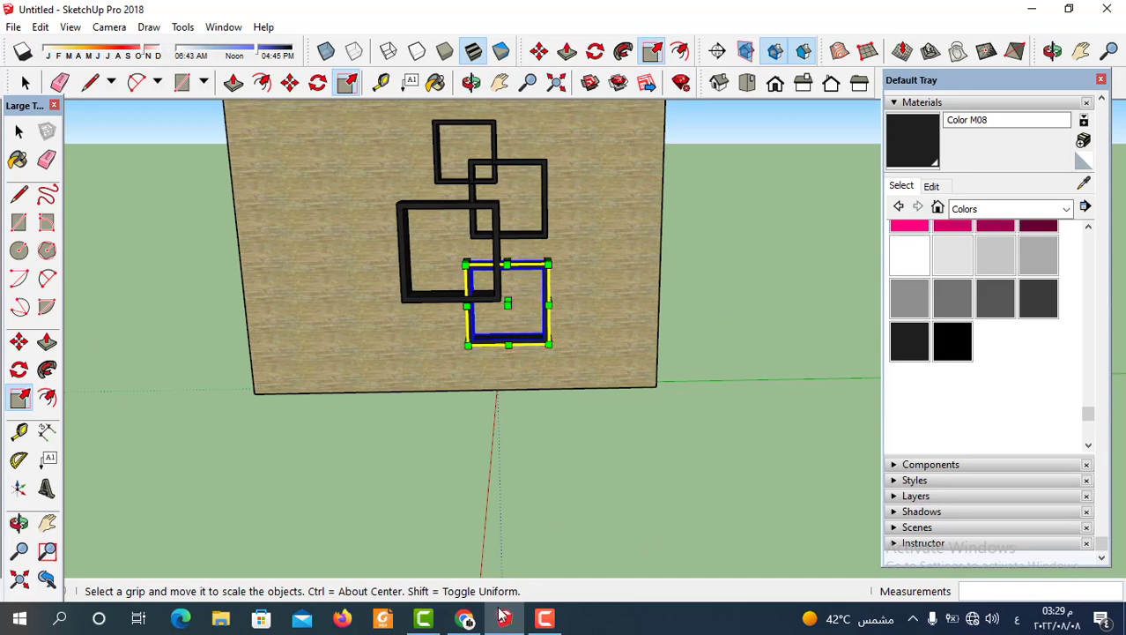
{"action": "left_click", "coordinate": [466, 621]}
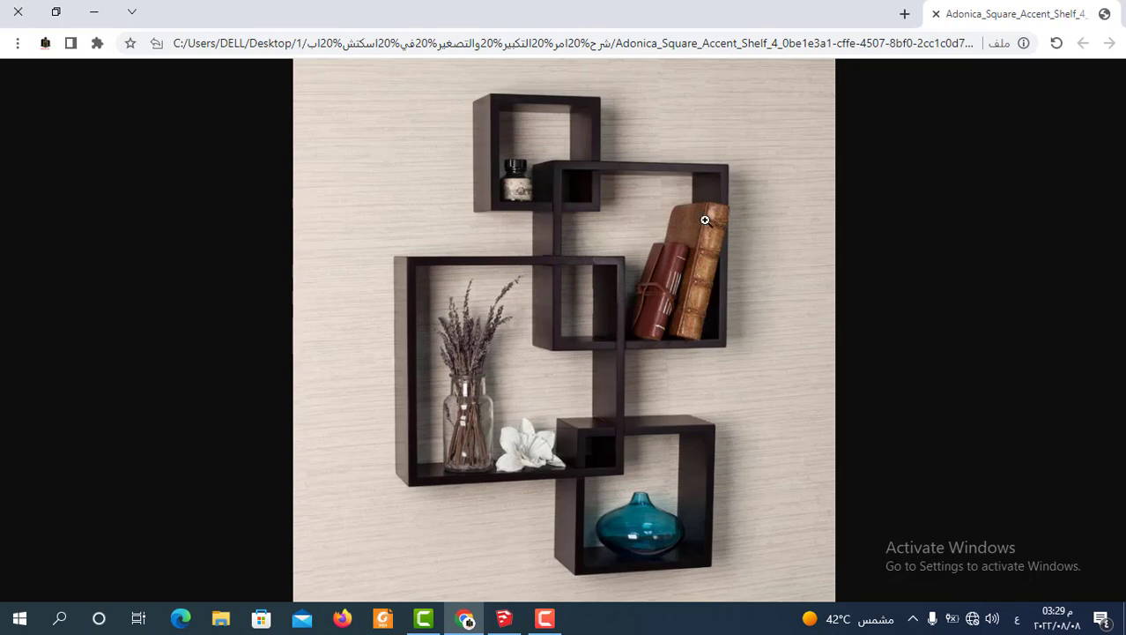
Select the textured wall together with all four square frames.
{"action": "left_click", "coordinate": [504, 618]}
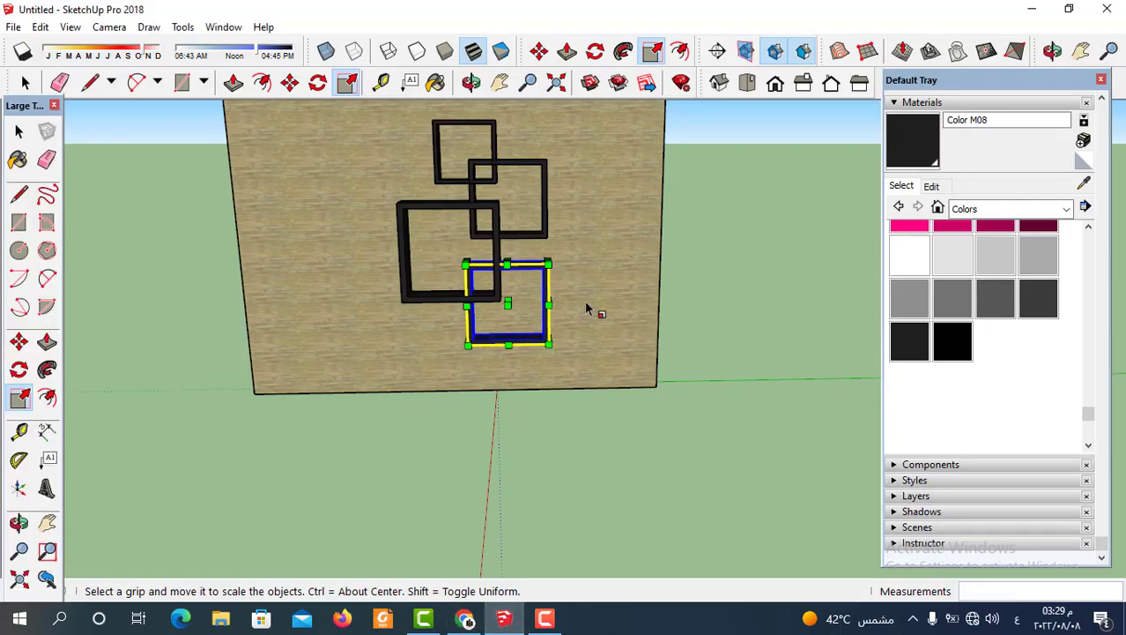
{"action": "scroll", "coordinate": [409, 309], "scroll_direction": "down", "scroll_amount": 2}
{"action": "scroll", "coordinate": [392, 319], "scroll_direction": "down", "scroll_amount": 1}
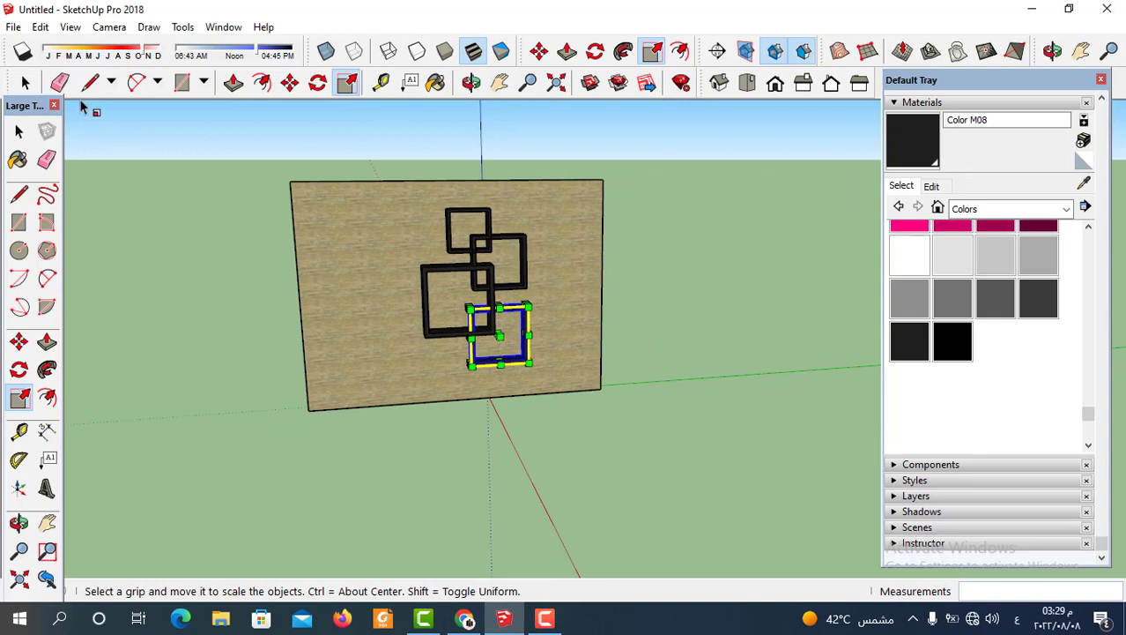
{"action": "left_click", "coordinate": [26, 82]}
{"action": "scroll", "coordinate": [406, 269], "scroll_direction": "down", "scroll_amount": 1}
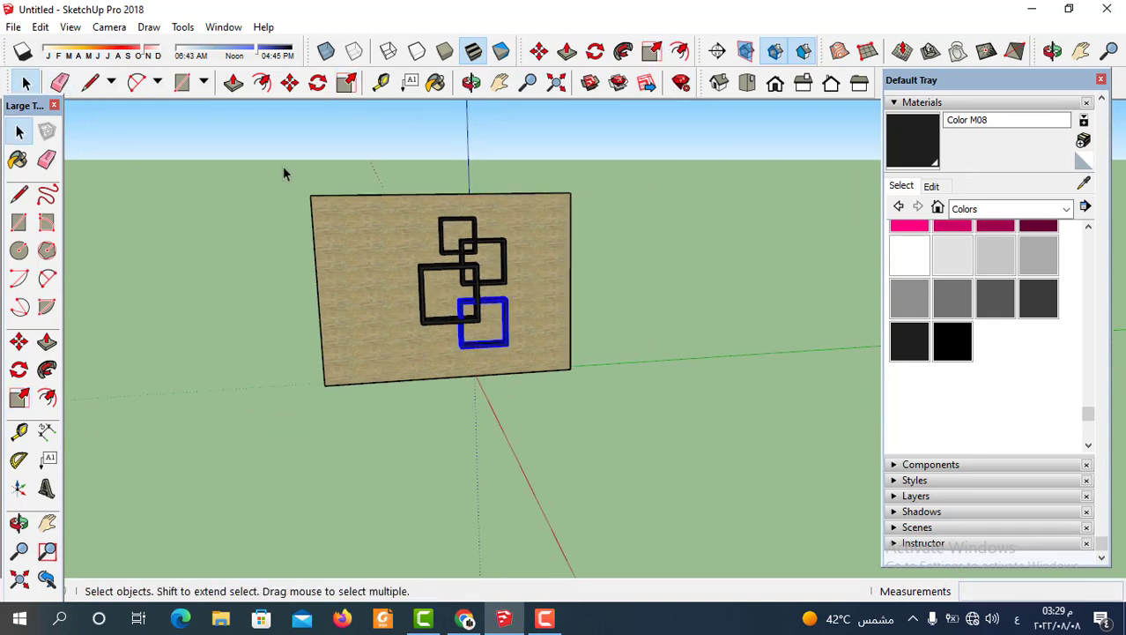
{"action": "left_click_drag", "start_coordinate": [289, 175], "coordinate": [630, 413]}
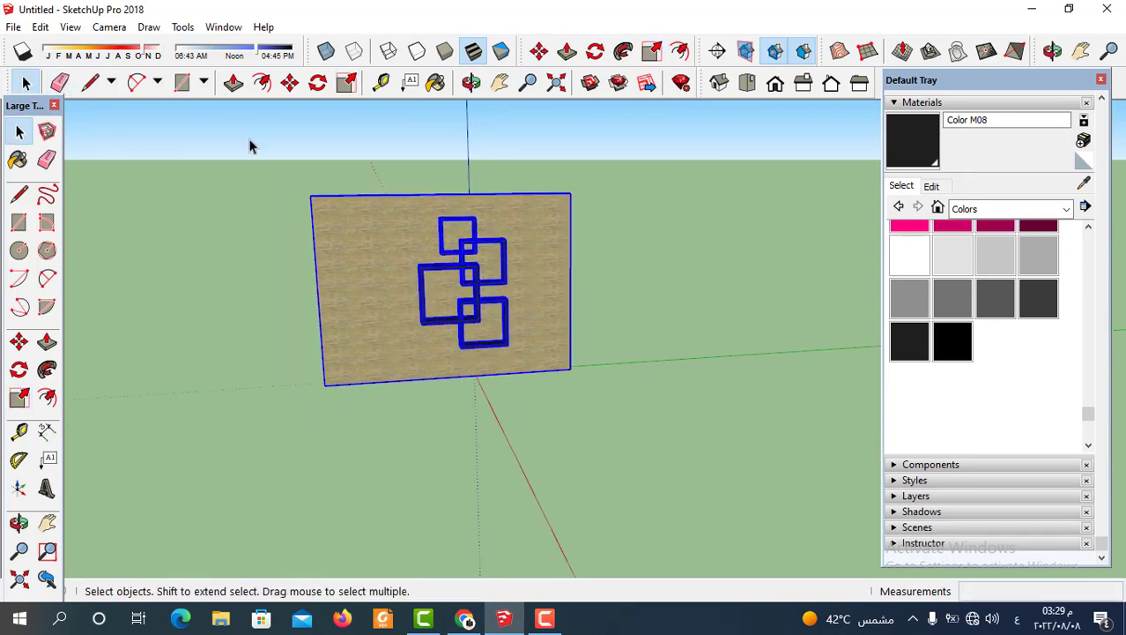
Copy the wall and its frames to the right of the original.
{"action": "left_click", "coordinate": [290, 83]}
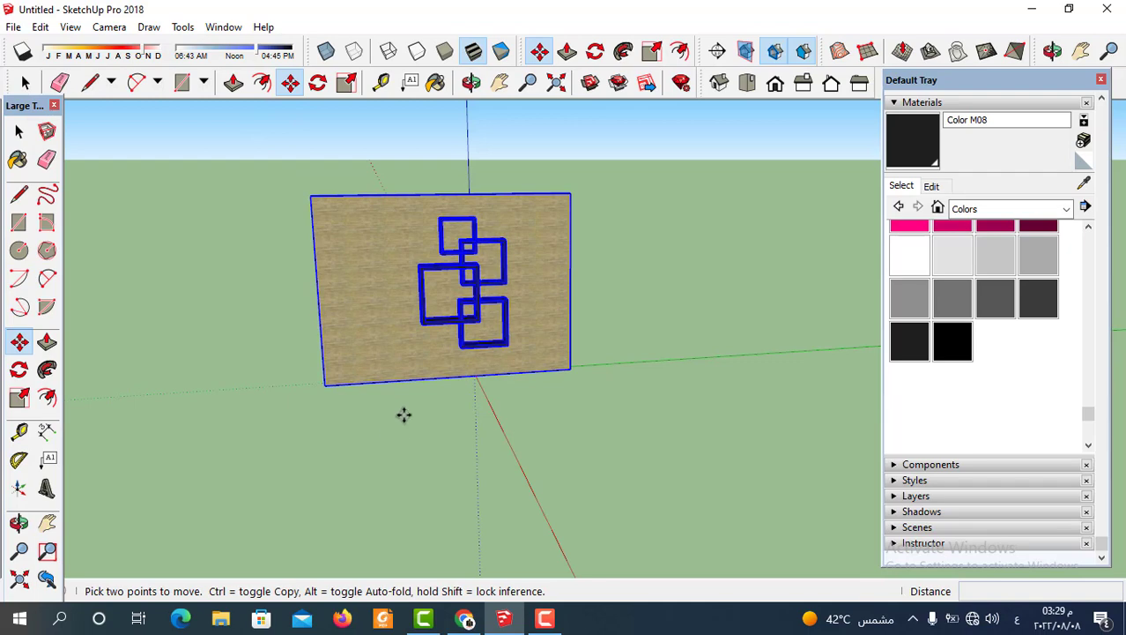
{"action": "key", "text": "ctrl"}
{"action": "left_click", "coordinate": [391, 431]}
{"action": "middle_click_drag", "start_coordinate": [365, 407], "coordinate": [427, 383]}
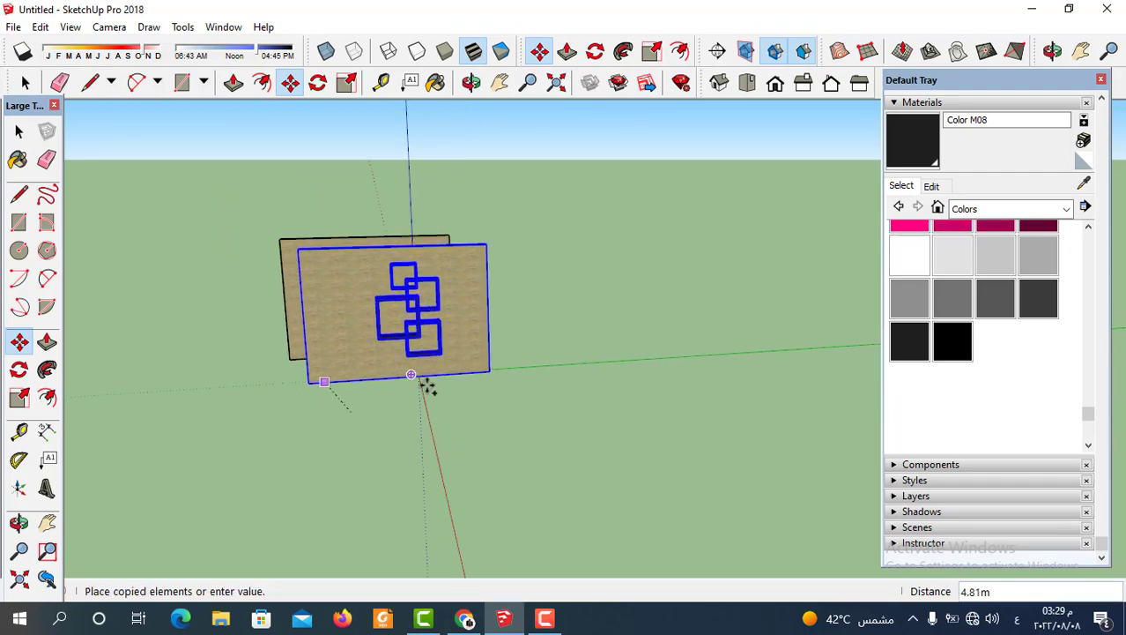
{"action": "left_click", "coordinate": [588, 398]}
{"action": "scroll", "coordinate": [747, 322], "scroll_direction": "up", "scroll_amount": 3}
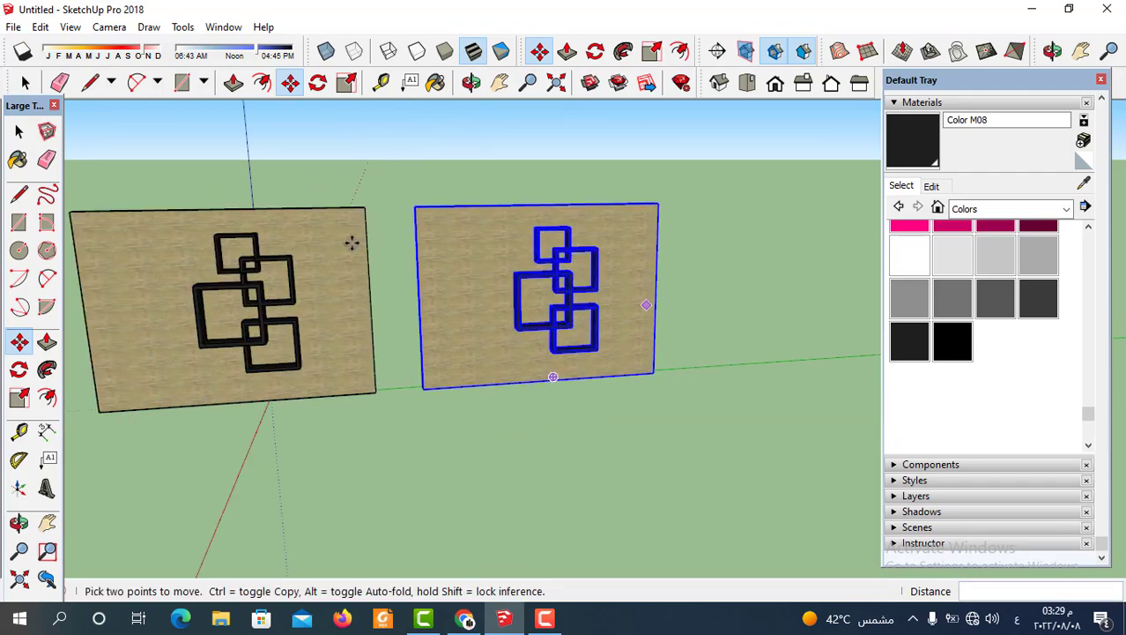
Clear the selection and select only the four frames on the copied wall.
{"action": "left_click", "coordinate": [27, 83]}
{"action": "left_click", "coordinate": [29, 86]}
{"action": "left_click", "coordinate": [700, 357]}
{"action": "scroll", "coordinate": [696, 358], "scroll_direction": "up", "scroll_amount": 1}
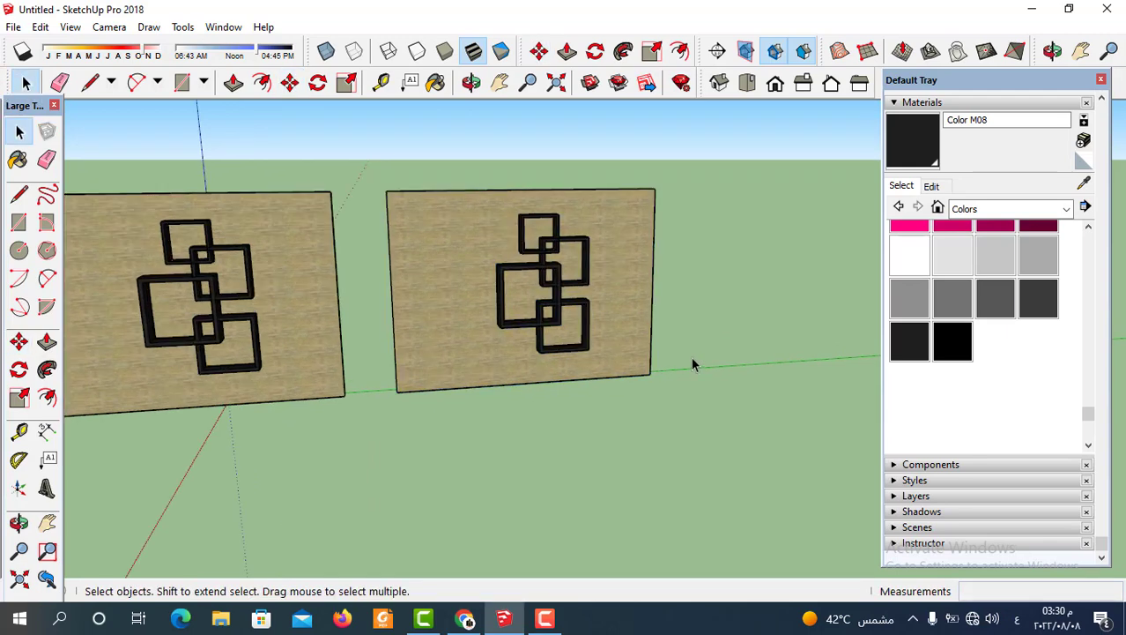
{"action": "scroll", "coordinate": [691, 359], "scroll_direction": "up", "scroll_amount": 2}
{"action": "scroll", "coordinate": [692, 360], "scroll_direction": "down", "scroll_amount": 1}
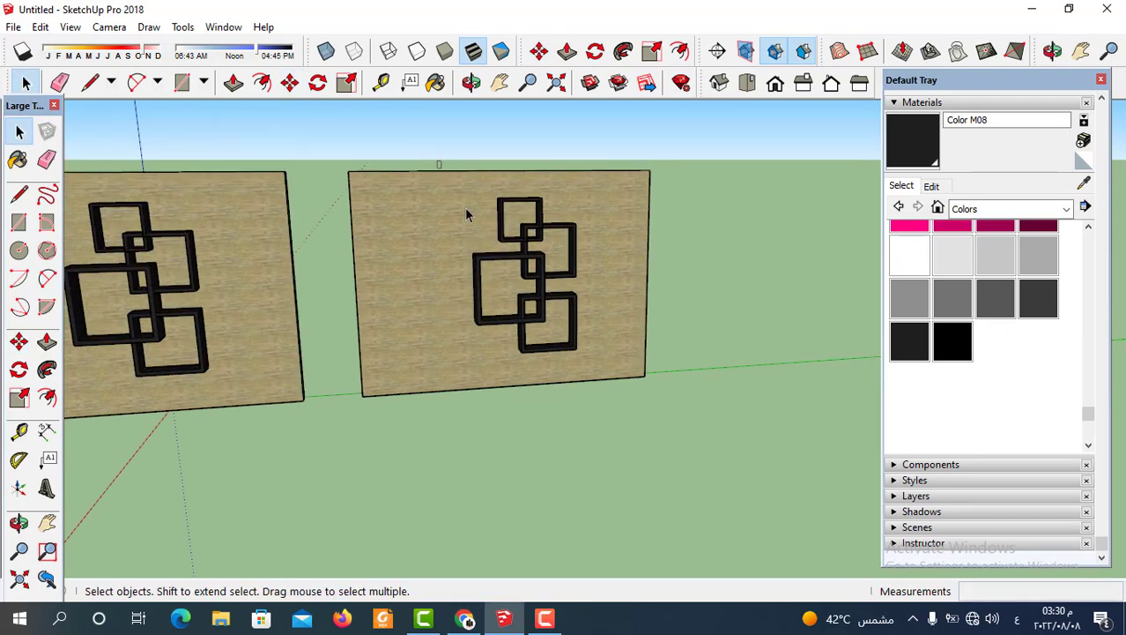
{"action": "left_click_drag", "start_coordinate": [437, 162], "coordinate": [597, 375]}
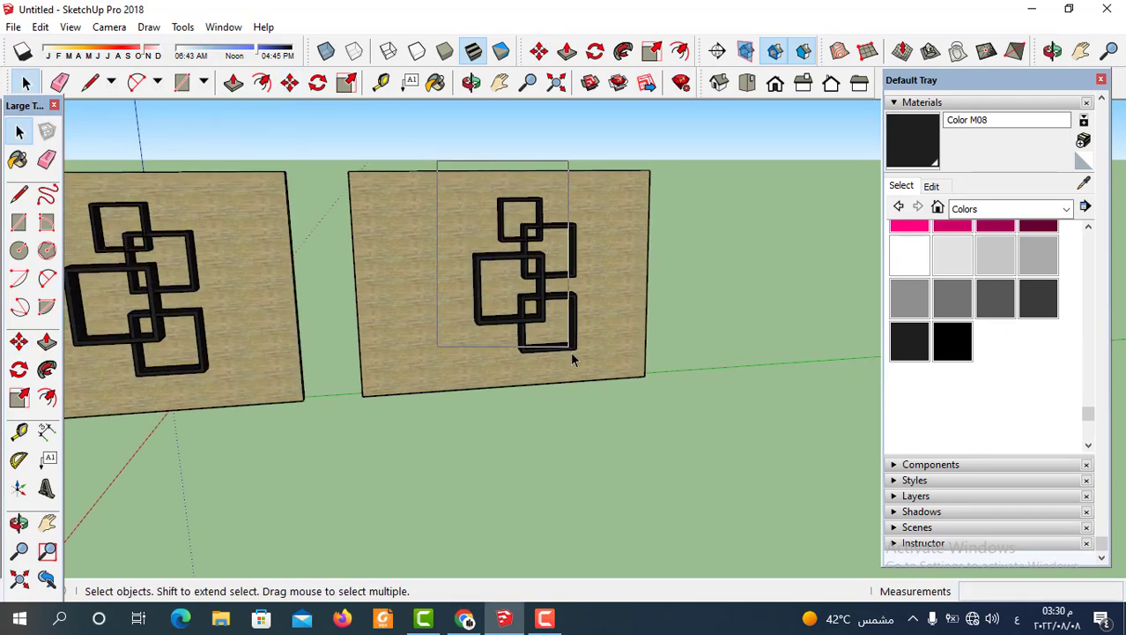
Rotate the copied wall's four frames about 45° around the lowest frame into diamonds.
{"action": "left_click", "coordinate": [318, 83]}
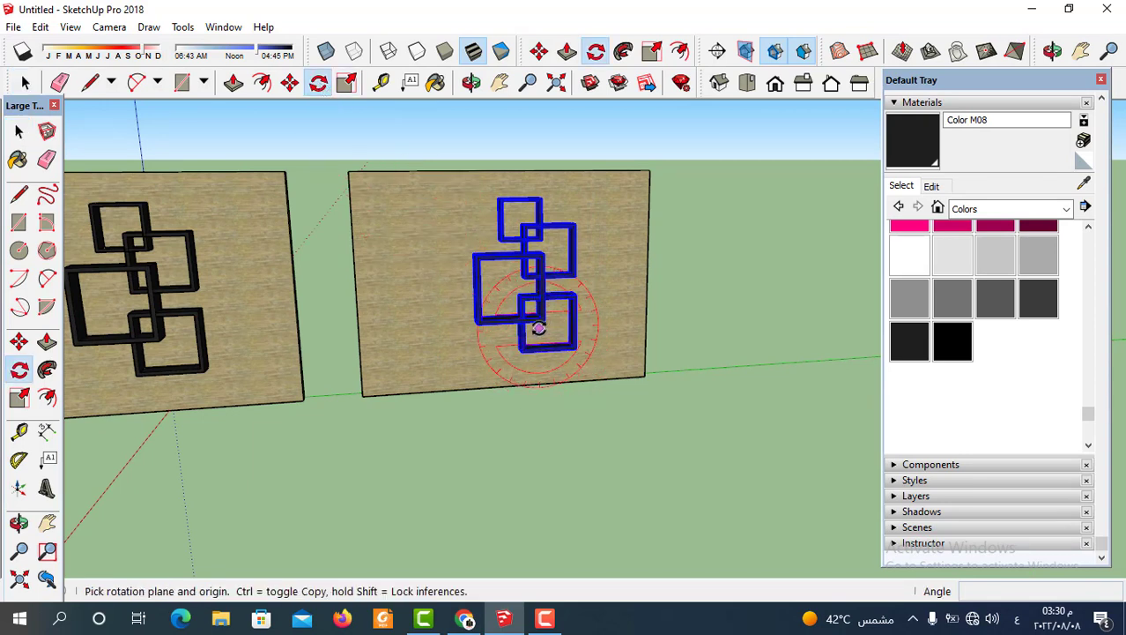
{"action": "left_click", "coordinate": [538, 327]}
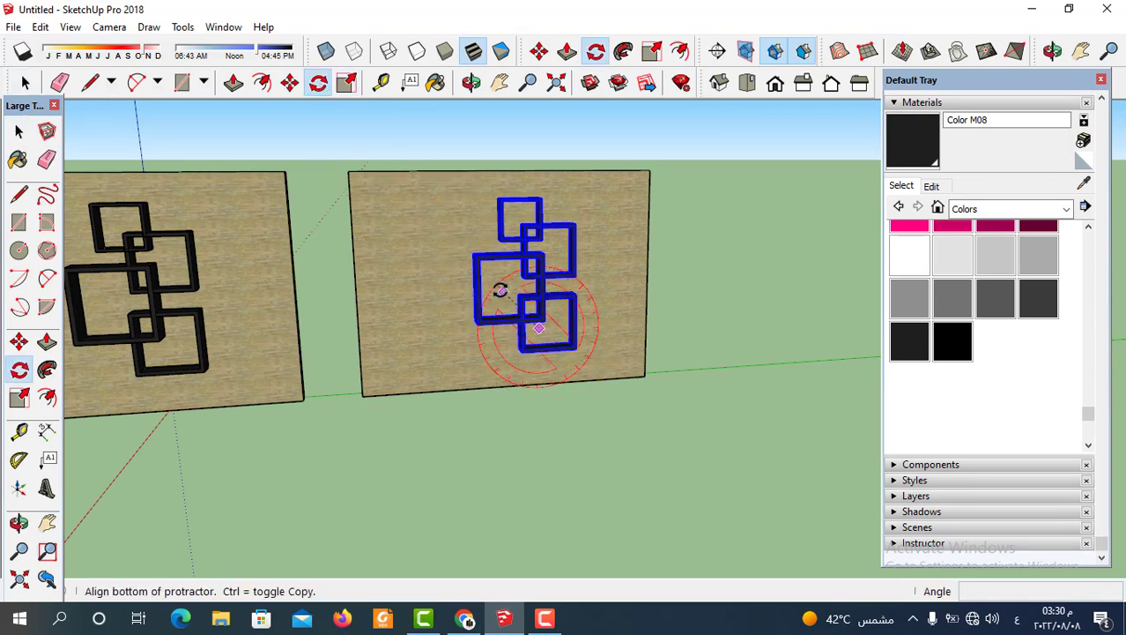
{"action": "left_click", "coordinate": [500, 290]}
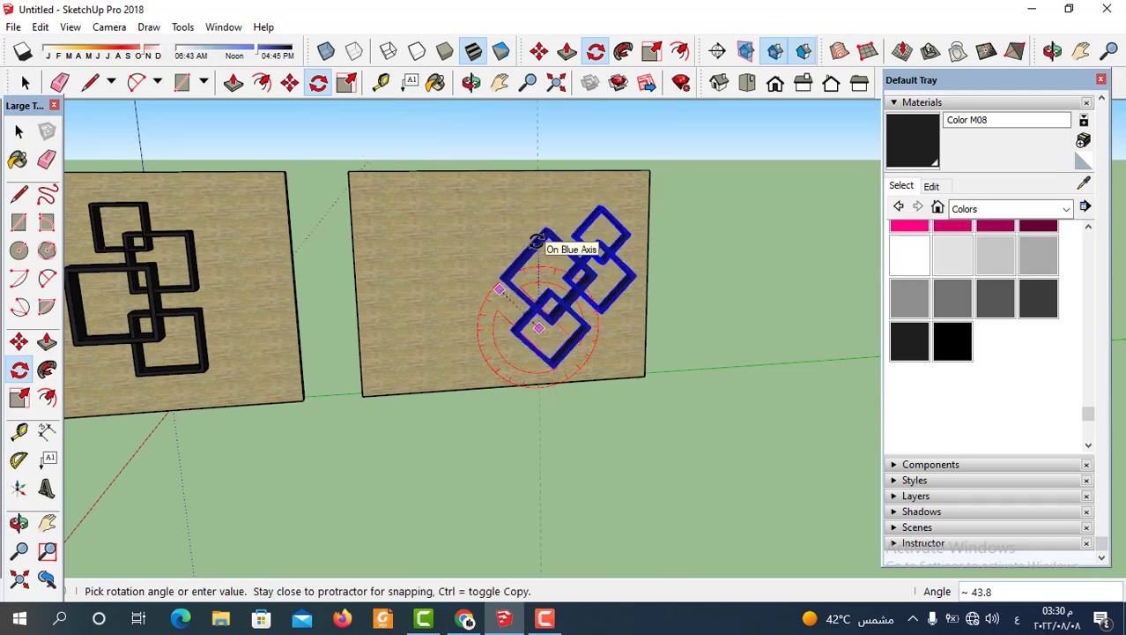
{"action": "left_click", "coordinate": [537, 240]}
{"action": "scroll", "coordinate": [679, 335], "scroll_direction": "down", "scroll_amount": 1}
{"action": "scroll", "coordinate": [536, 314], "scroll_direction": "up", "scroll_amount": 1}
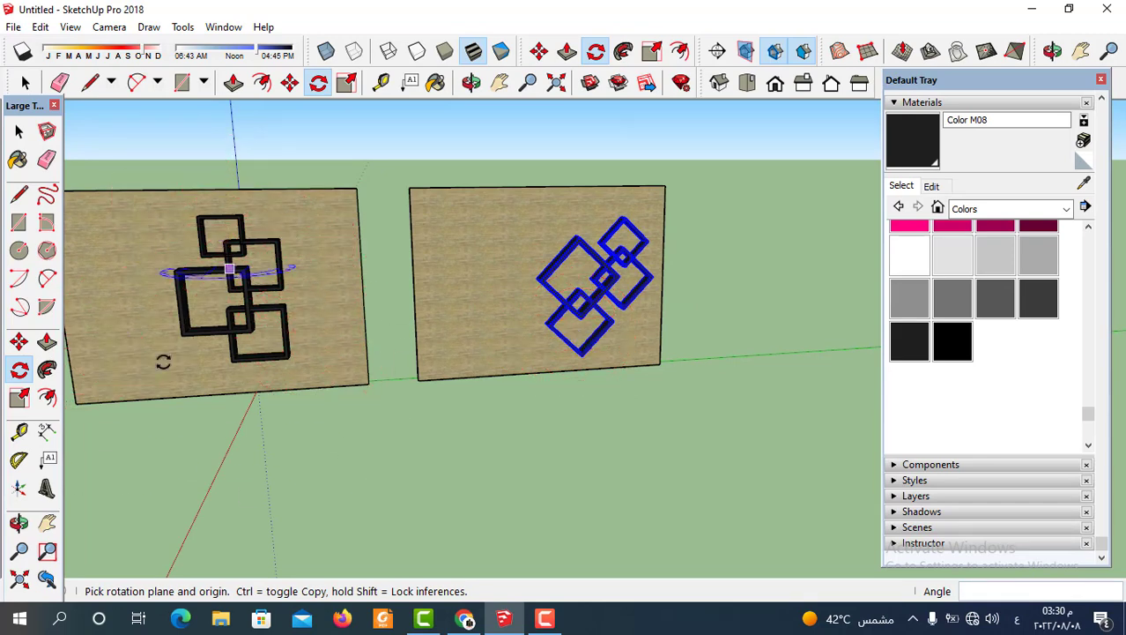
{"action": "scroll", "coordinate": [644, 282], "scroll_direction": "up", "scroll_amount": 1}
{"action": "scroll", "coordinate": [608, 265], "scroll_direction": "up", "scroll_amount": 1}
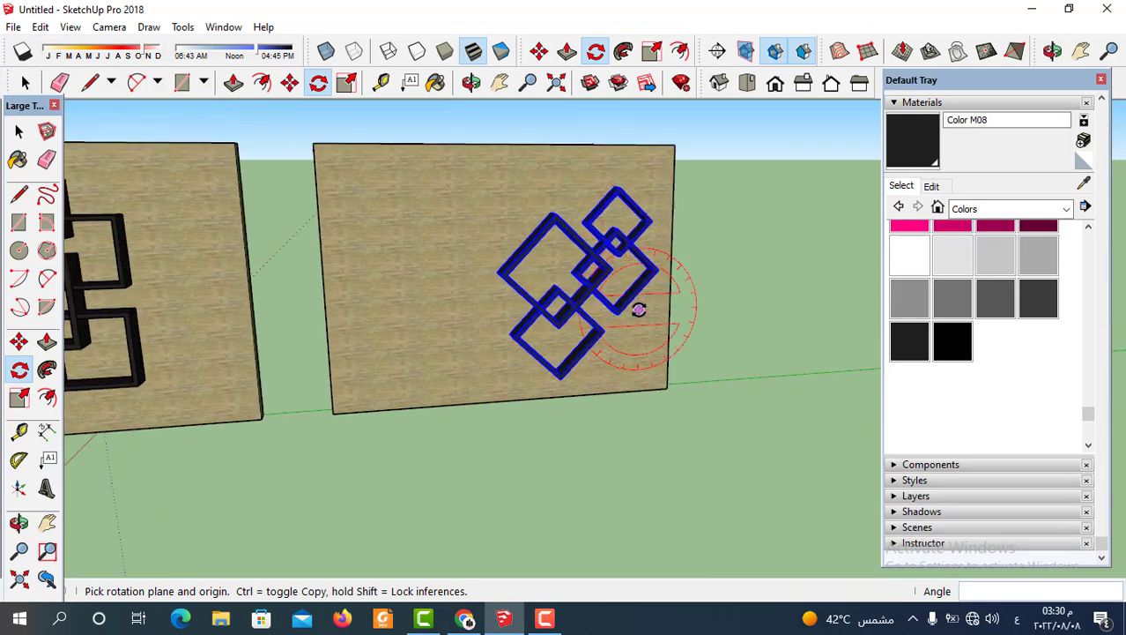
{"action": "scroll", "coordinate": [639, 308], "scroll_direction": "up", "scroll_amount": 1}
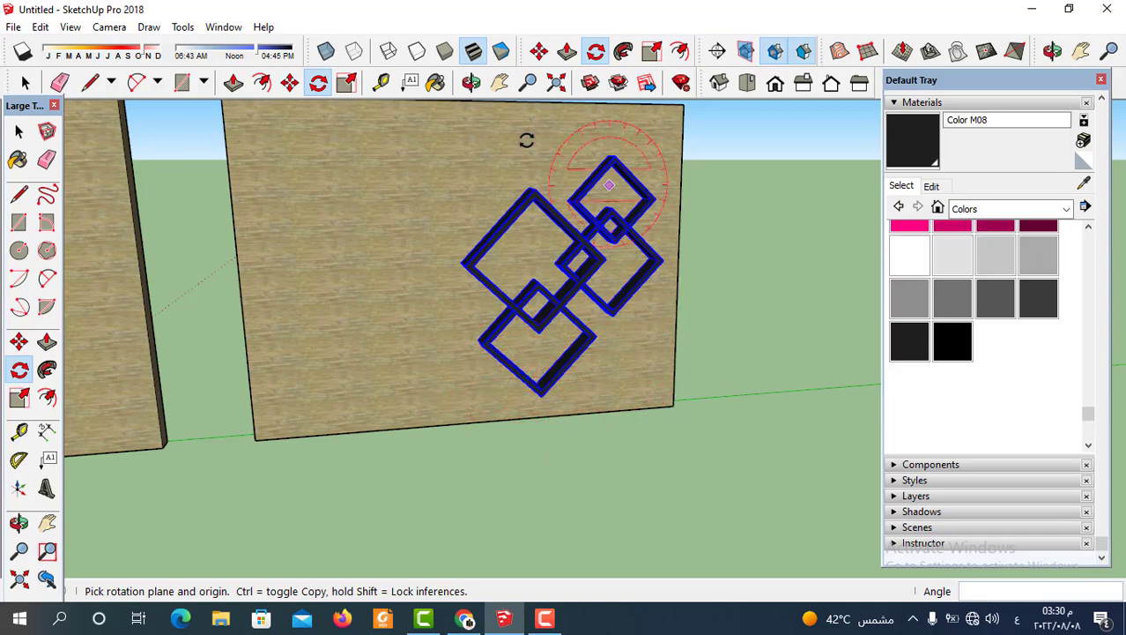
{"action": "scroll", "coordinate": [590, 298], "scroll_direction": "down", "scroll_amount": 1}
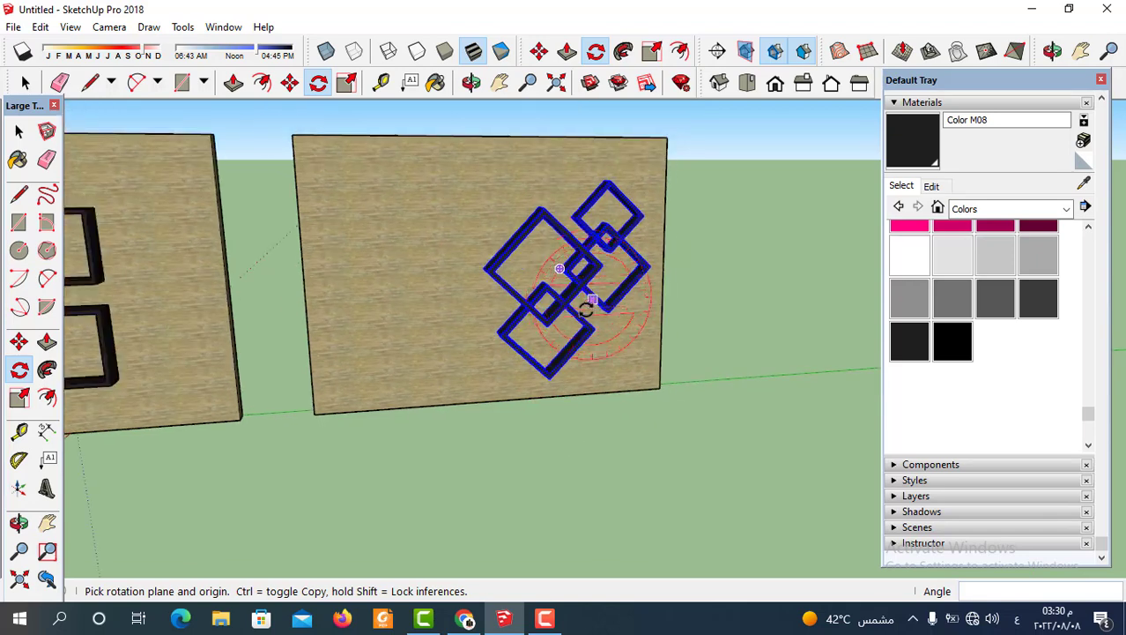
Place a copy of the diamond shelf cluster beside the original, forming one long chain.
{"action": "left_click", "coordinate": [291, 84]}
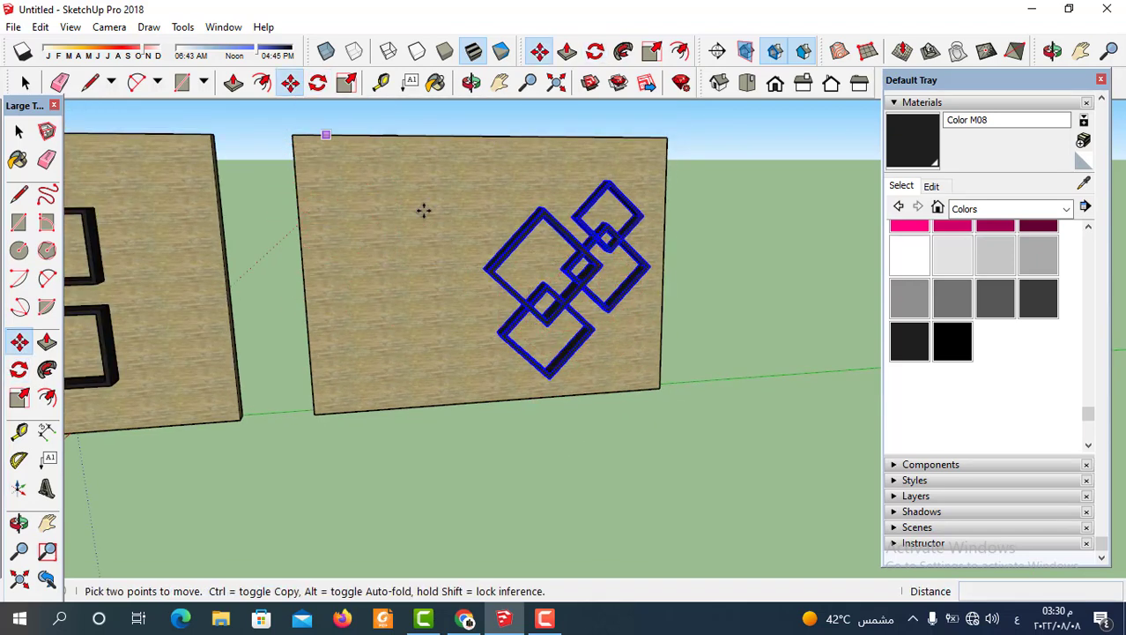
{"action": "left_click", "coordinate": [654, 329]}
{"action": "key", "text": "ctrl"}
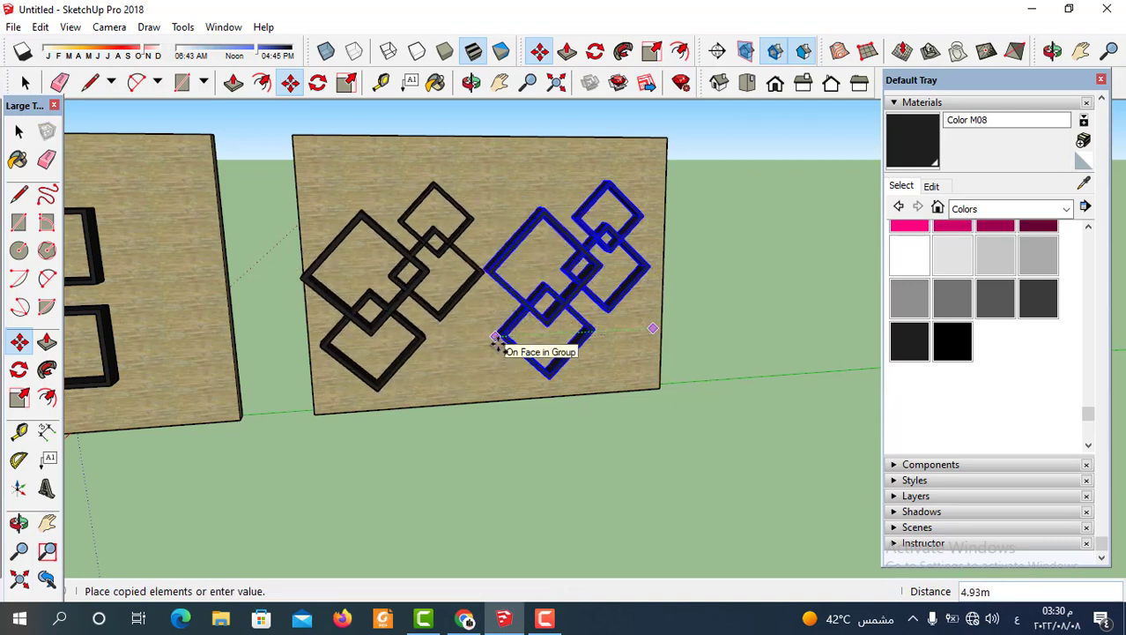
{"action": "left_click", "coordinate": [502, 348]}
{"action": "scroll", "coordinate": [473, 345], "scroll_direction": "down", "scroll_amount": 2}
{"action": "mouse_move", "coordinate": [472, 345]}
{"action": "middle_mouse_down"}
{"action": "mouse_move", "coordinate": [638, 346]}
{"action": "mouse_move", "coordinate": [360, 306]}
{"action": "middle_mouse_up"}
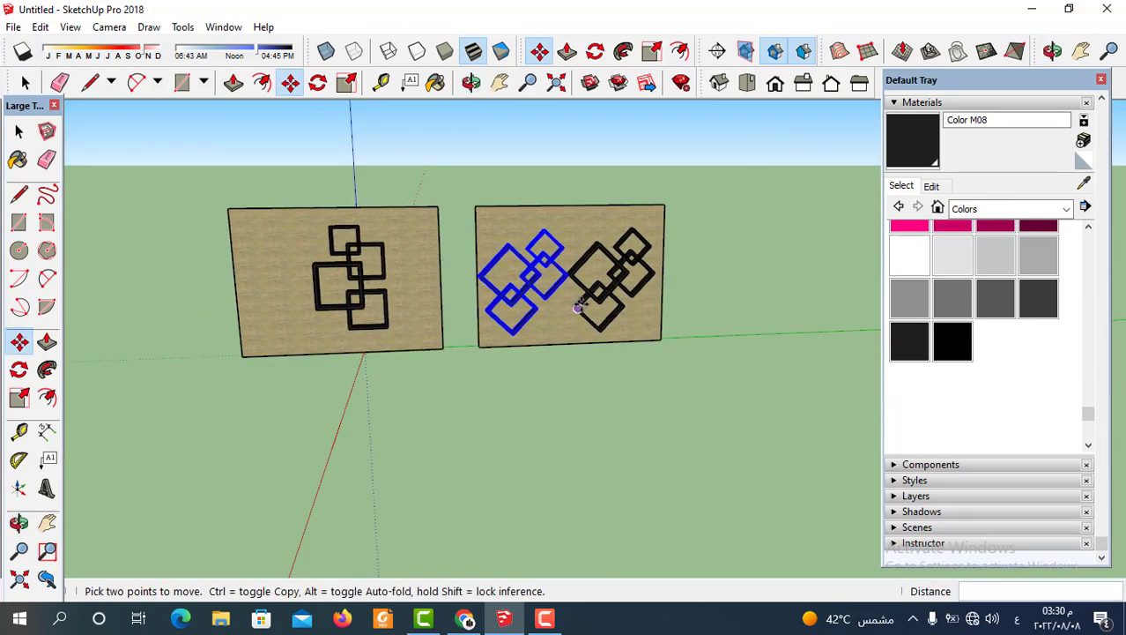
{"action": "middle_click_drag", "start_coordinate": [580, 304], "coordinate": [581, 280]}
{"action": "scroll", "coordinate": [582, 279], "scroll_direction": "up", "scroll_amount": 2}
{"action": "scroll", "coordinate": [577, 278], "scroll_direction": "up", "scroll_amount": 2}
{"action": "scroll", "coordinate": [692, 291], "scroll_direction": "down", "scroll_amount": 3}
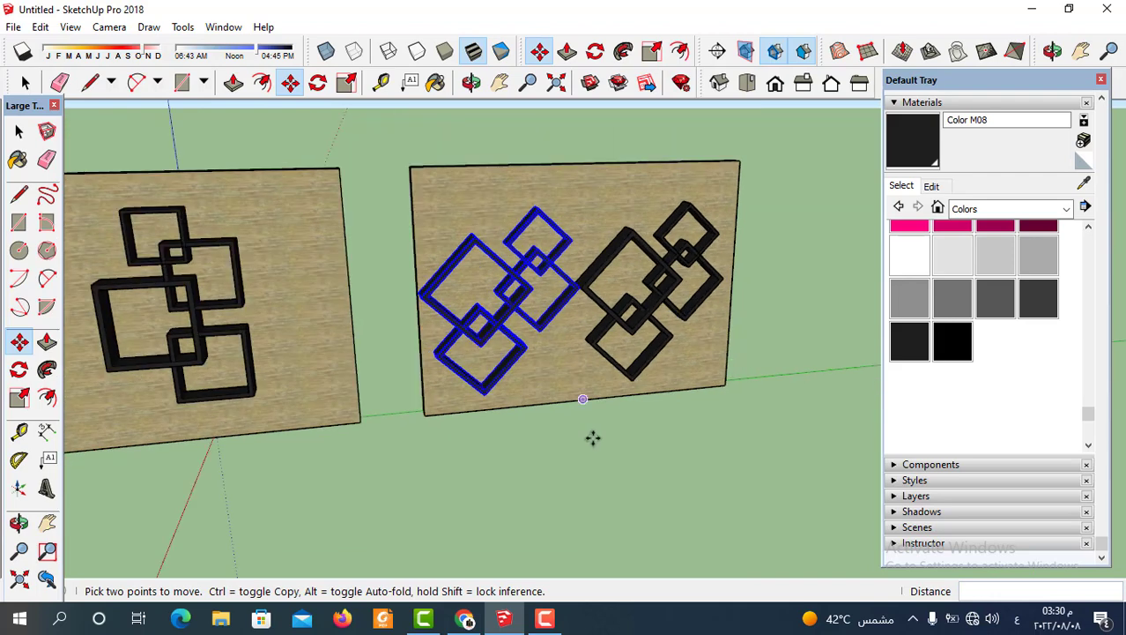
{"action": "key", "text": "space"}
{"action": "left_click", "coordinate": [589, 441]}
{"action": "middle_click_drag", "start_coordinate": [577, 302], "coordinate": [679, 297]}
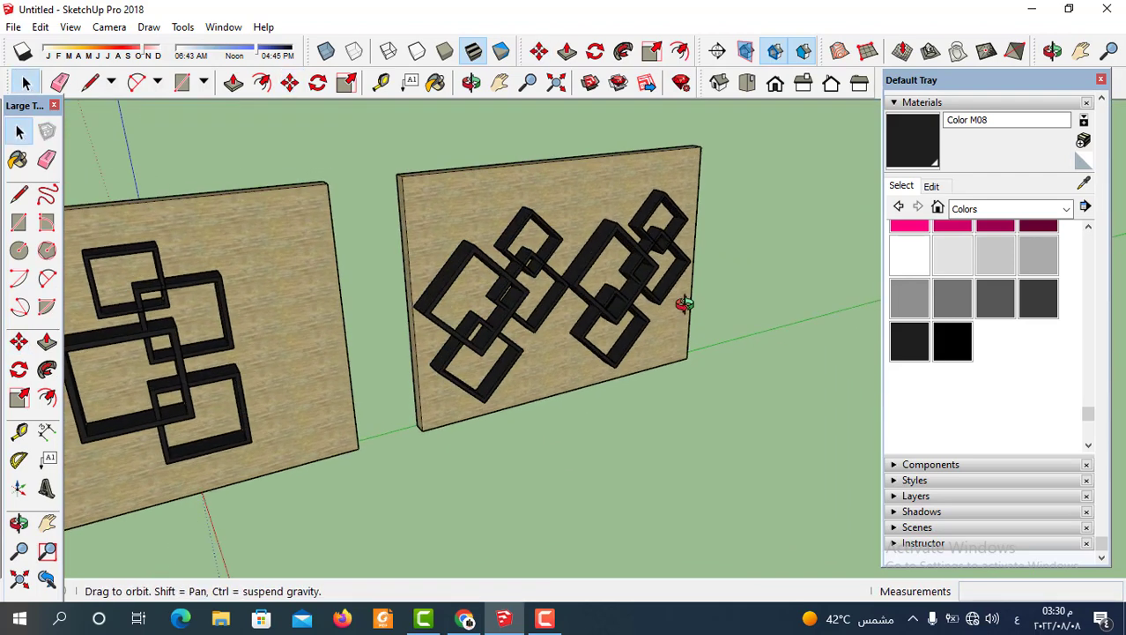
{"action": "scroll", "coordinate": [571, 317], "scroll_direction": "down", "scroll_amount": 3}
{"action": "scroll", "coordinate": [571, 317], "scroll_direction": "down", "scroll_amount": 1}
{"action": "scroll", "coordinate": [573, 315], "scroll_direction": "up", "scroll_amount": 2}
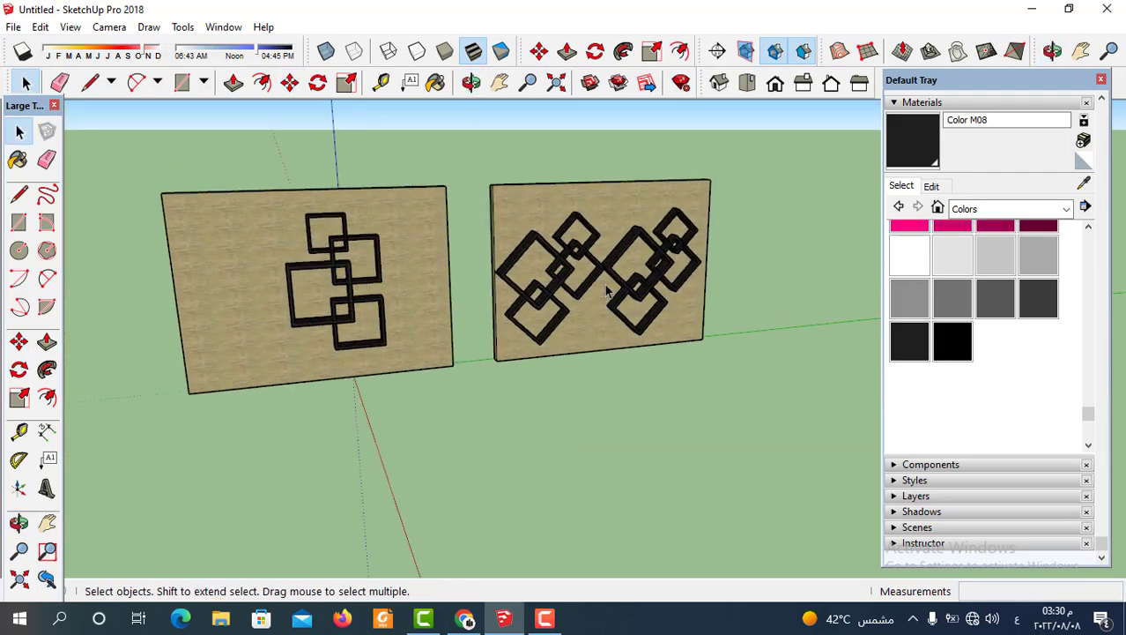
{"action": "scroll", "coordinate": [543, 276], "scroll_direction": "up", "scroll_amount": 2}
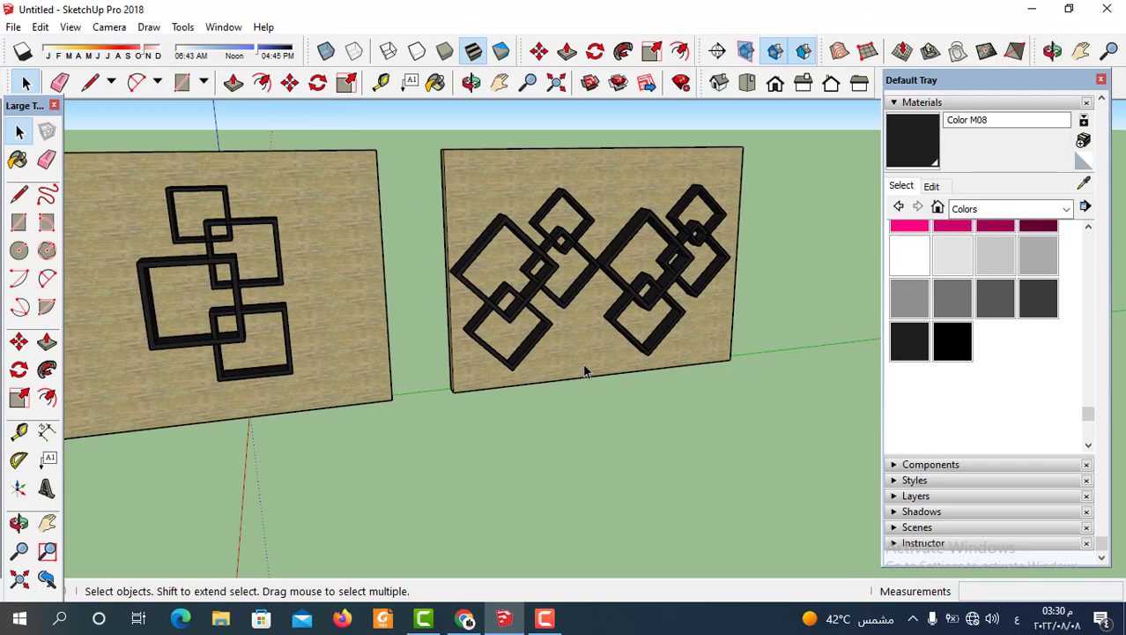
{"action": "scroll", "coordinate": [586, 265], "scroll_direction": "up", "scroll_amount": 1}
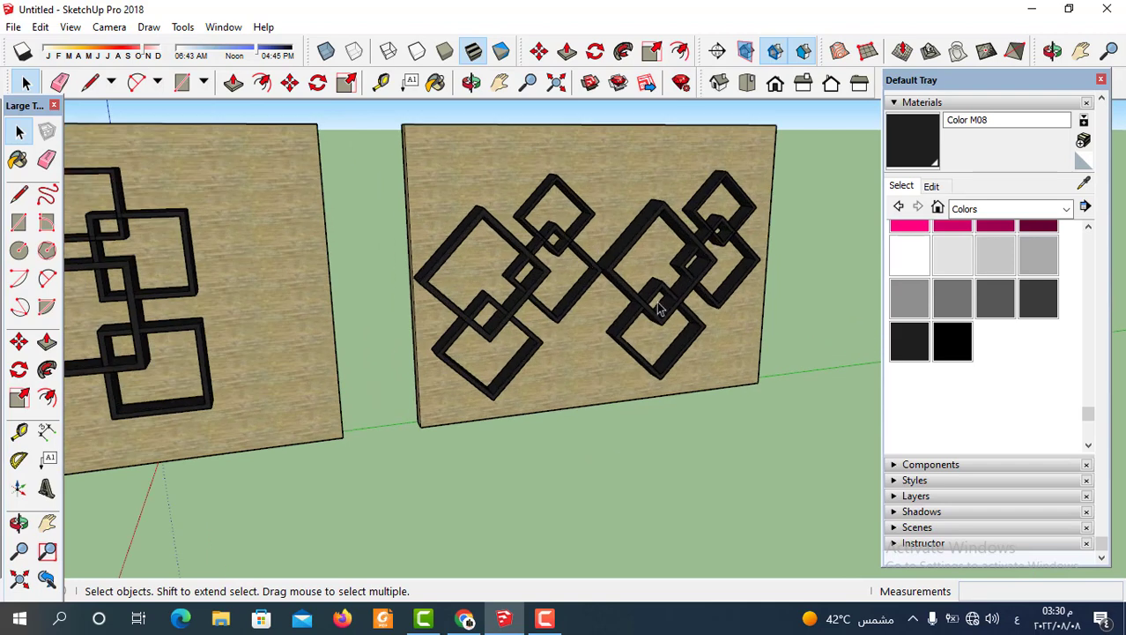
{"action": "scroll", "coordinate": [656, 308], "scroll_direction": "down", "scroll_amount": 1}
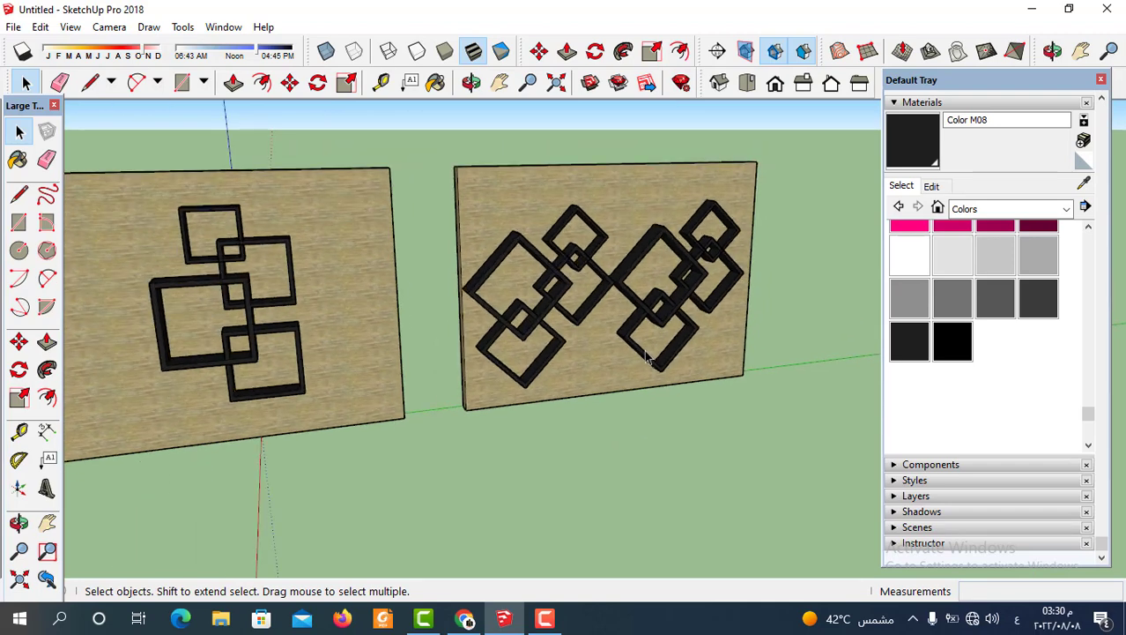